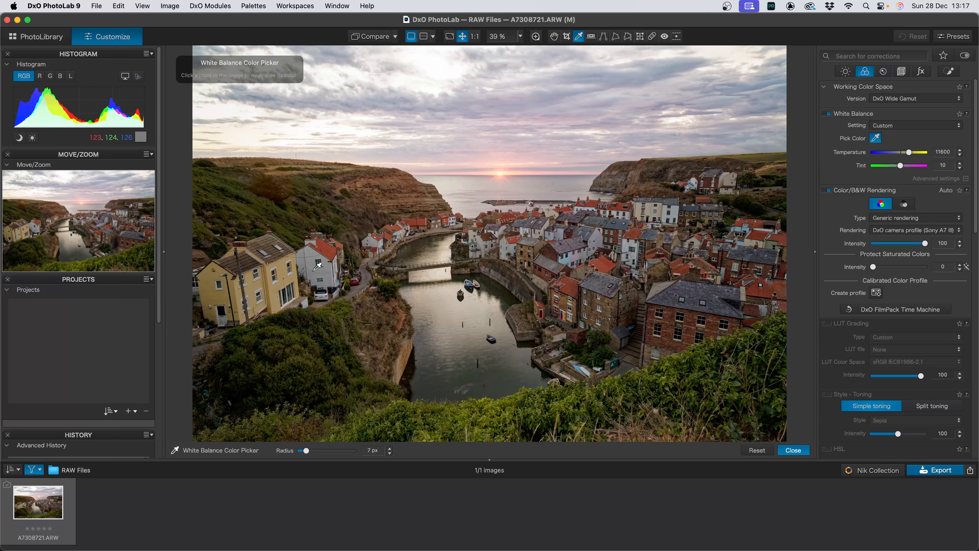
Leave white balance picking and set the image's exposure to 0.38, highlights to -28 and shadows to 19.
{"action": "key", "text": "Escape"}
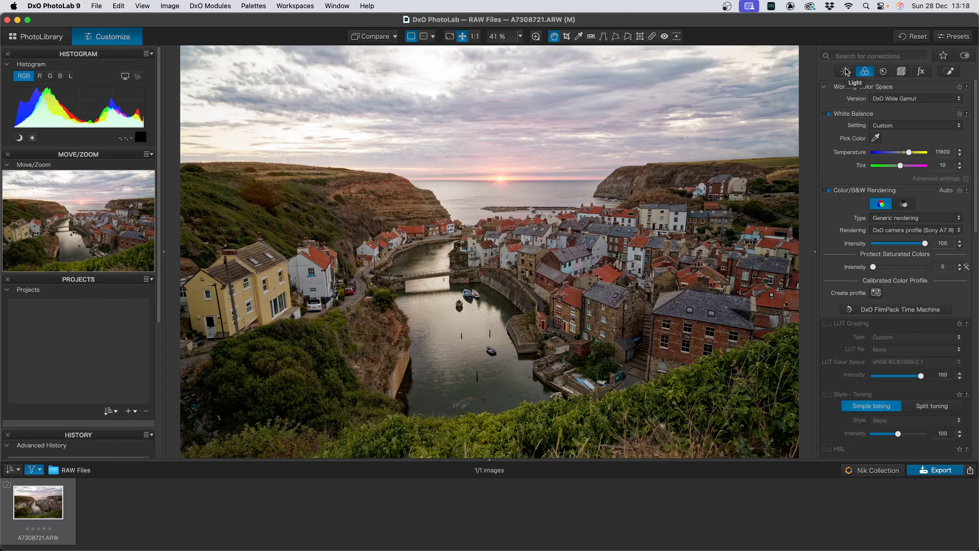
{"action": "left_click", "coordinate": [846, 71]}
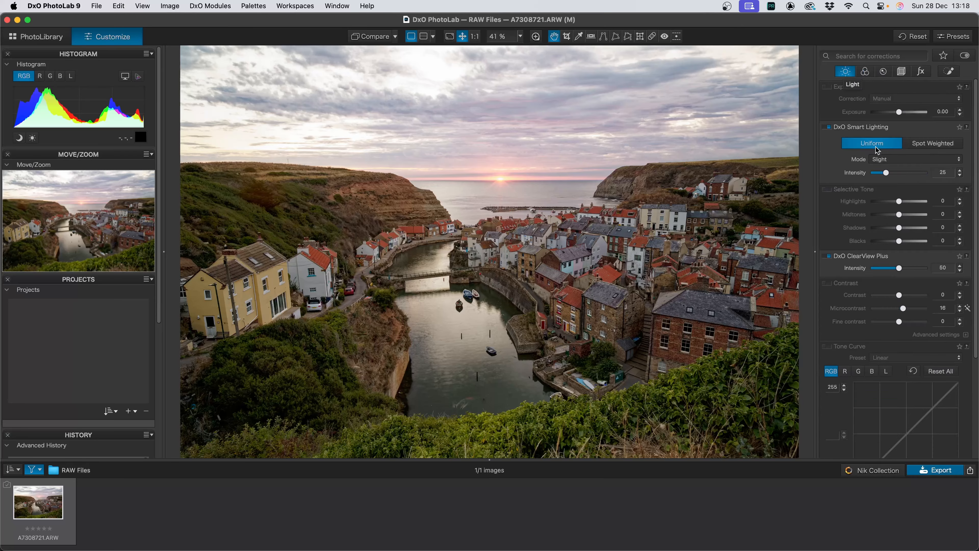
{"action": "left_click_drag", "start_coordinate": [899, 112], "coordinate": [902, 112]}
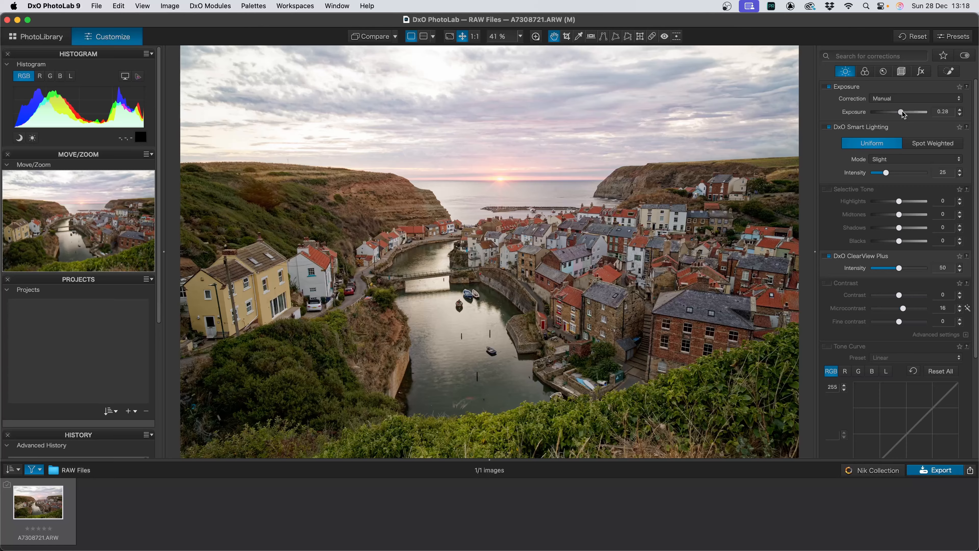
{"action": "left_click", "coordinate": [827, 189]}
{"action": "left_click_drag", "start_coordinate": [898, 202], "coordinate": [891, 202]}
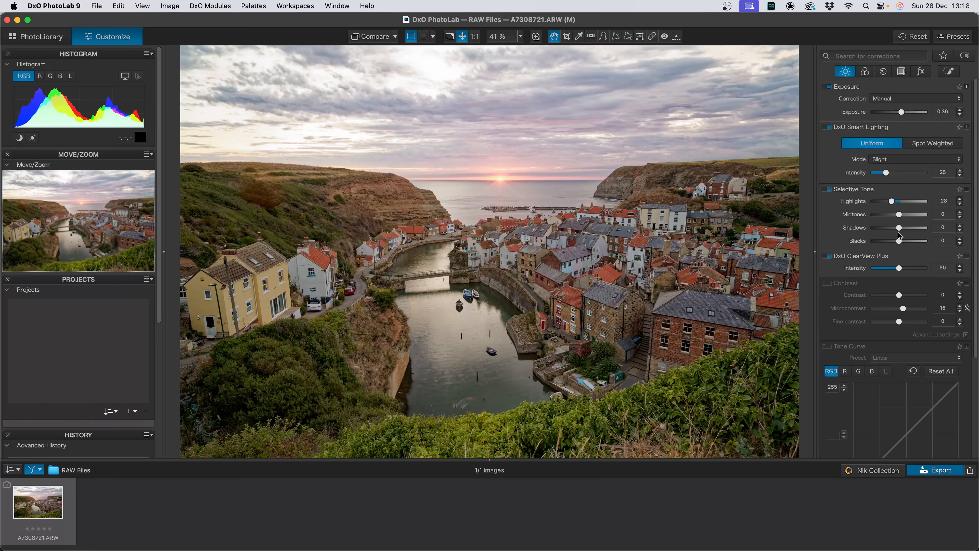
{"action": "left_click_drag", "start_coordinate": [899, 229], "coordinate": [905, 229]}
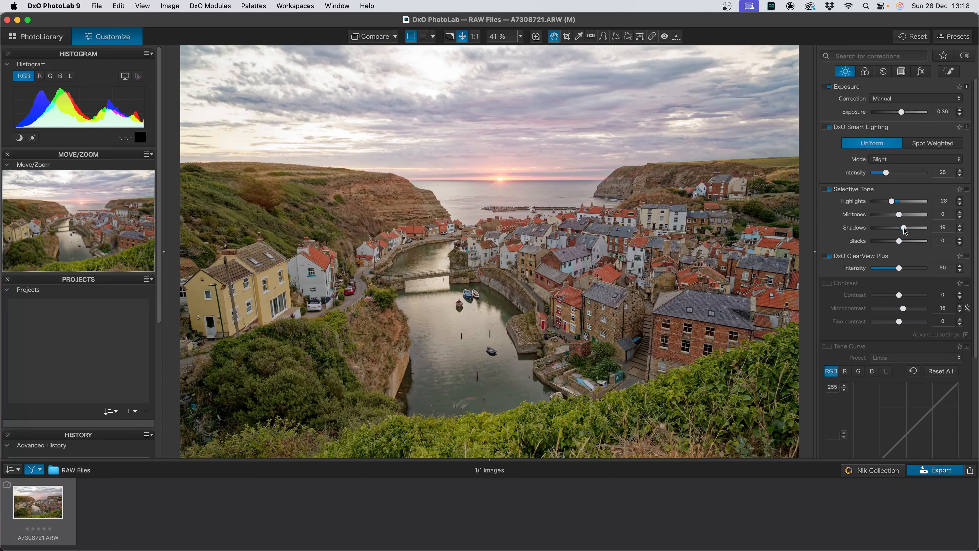
Shape the RGB tone curve into a gentle S by raising the highlights and lowering the shadows.
{"action": "scroll", "coordinate": [863, 236], "scroll_direction": "down", "scroll_amount": 5}
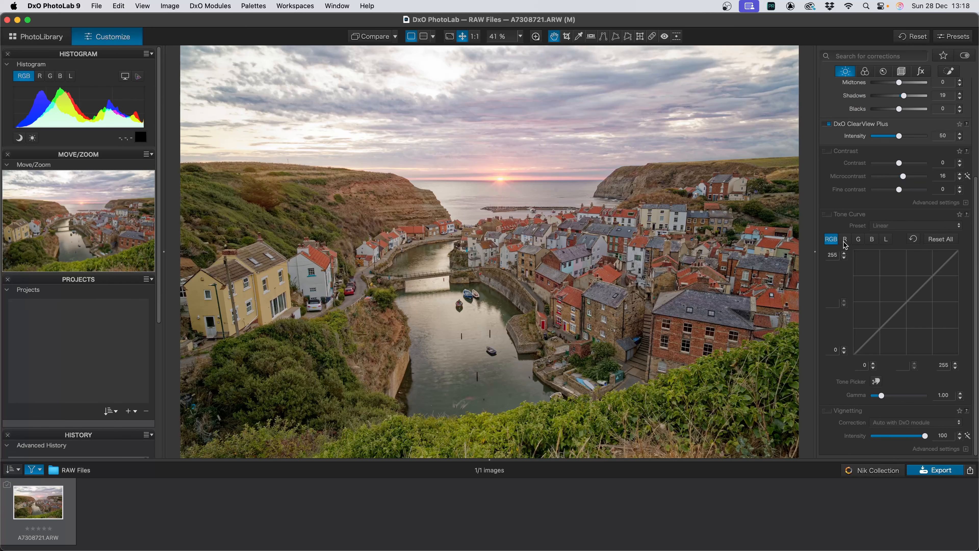
{"action": "left_click_drag", "start_coordinate": [929, 278], "coordinate": [929, 273]}
{"action": "left_click_drag", "start_coordinate": [867, 339], "coordinate": [872, 343]}
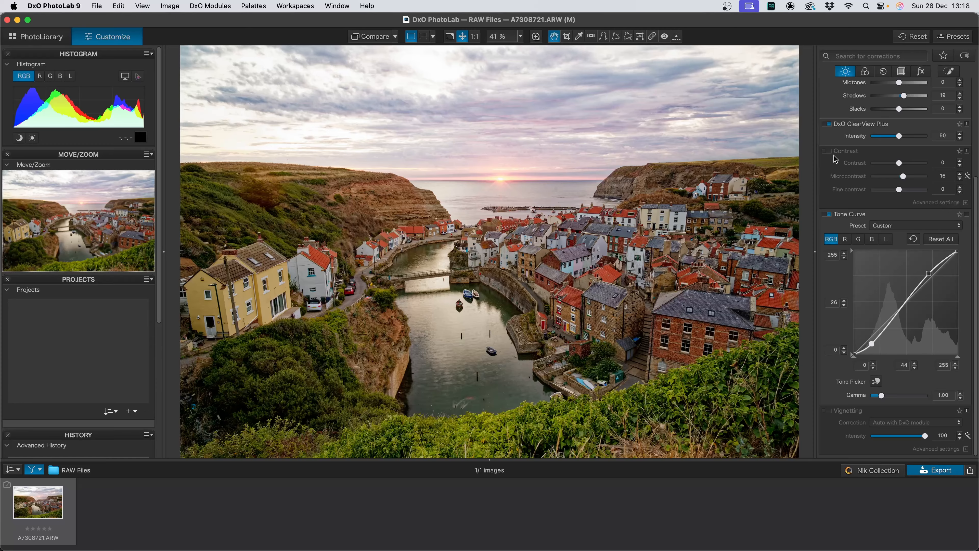
Enable HSL and set the green channel's saturation to -44.
{"action": "left_click", "coordinate": [865, 72]}
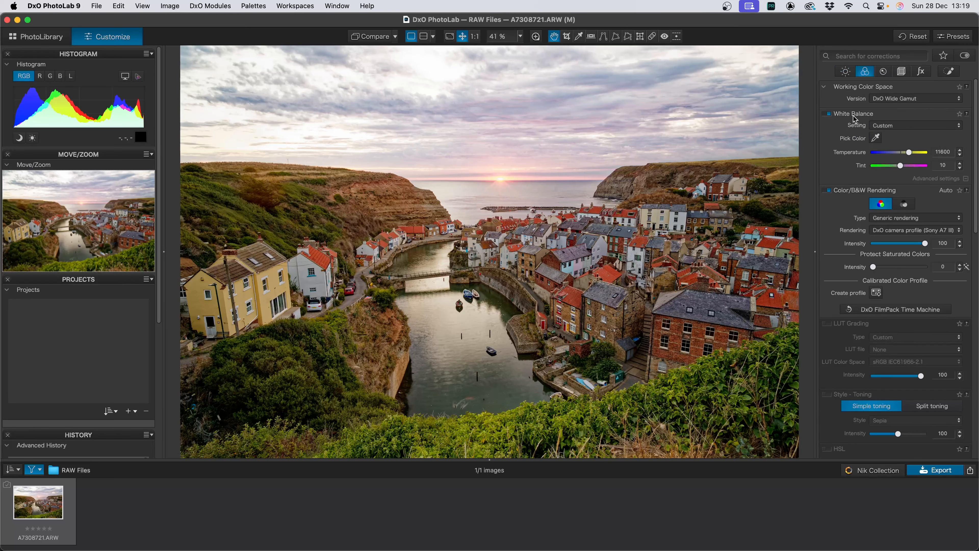
{"action": "scroll", "coordinate": [857, 162], "scroll_direction": "down", "scroll_amount": 3}
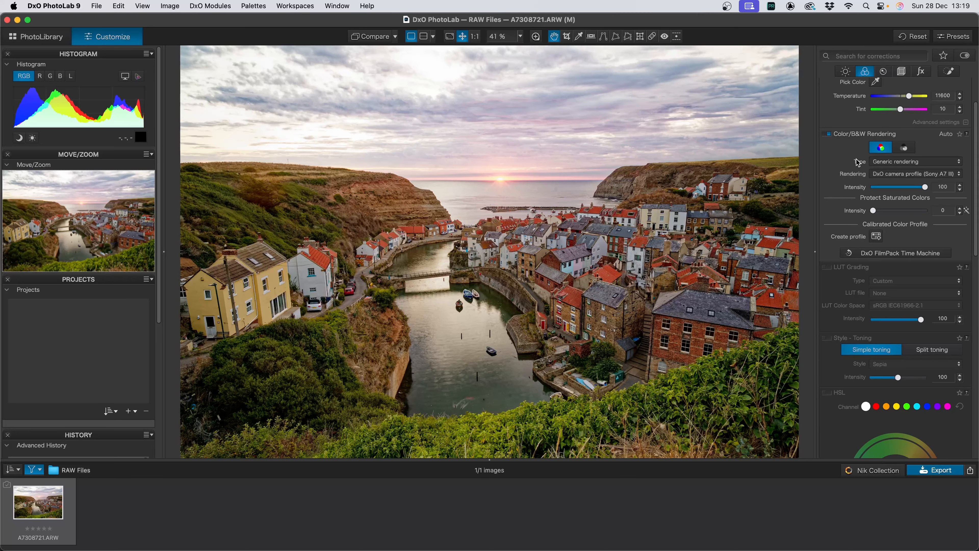
{"action": "scroll", "coordinate": [856, 162], "scroll_direction": "down", "scroll_amount": 10}
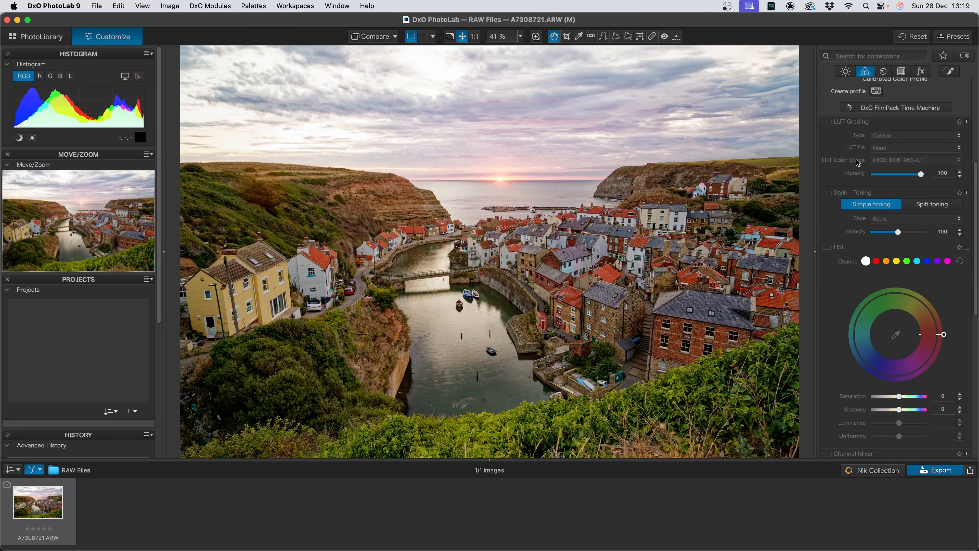
{"action": "left_click", "coordinate": [826, 203]}
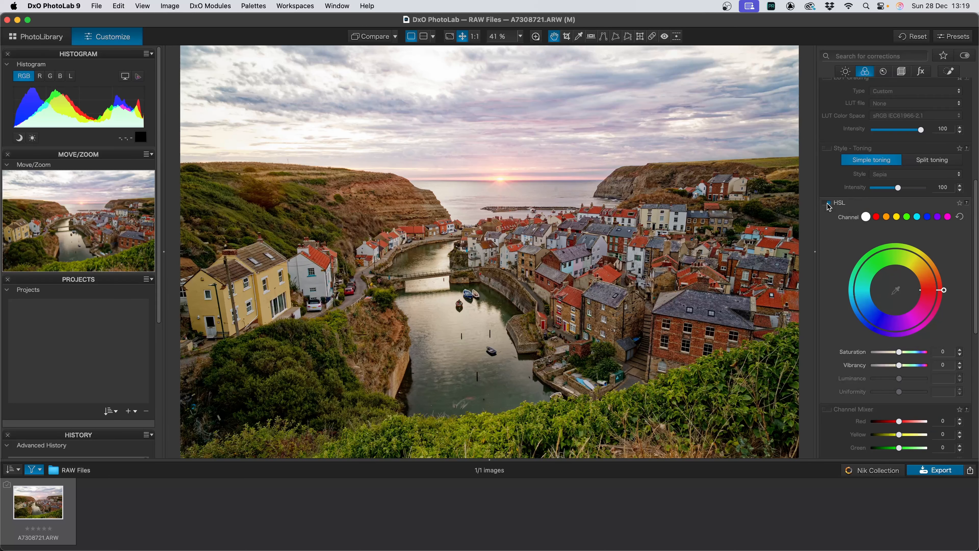
{"action": "left_click", "coordinate": [908, 218]}
{"action": "scroll", "coordinate": [891, 304], "scroll_direction": "down", "scroll_amount": 2}
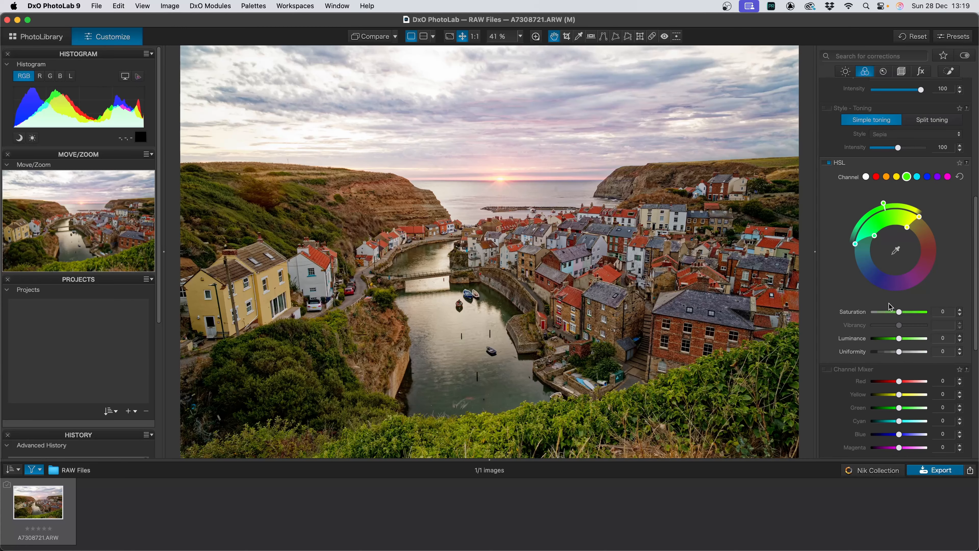
{"action": "left_click_drag", "start_coordinate": [900, 314], "coordinate": [889, 316]}
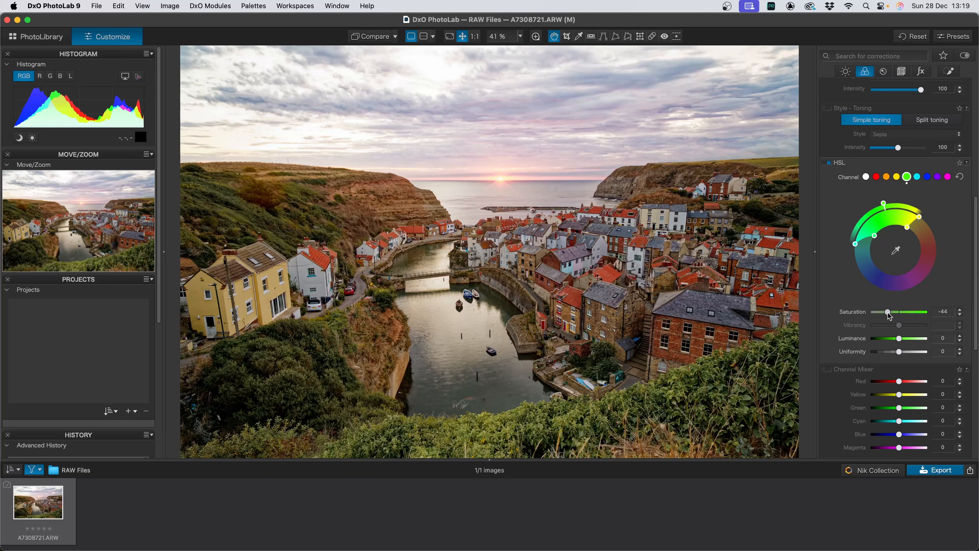
Create a local adjustment with an AI mask covering the sky.
{"action": "scroll", "coordinate": [902, 156], "scroll_direction": "up", "scroll_amount": 10}
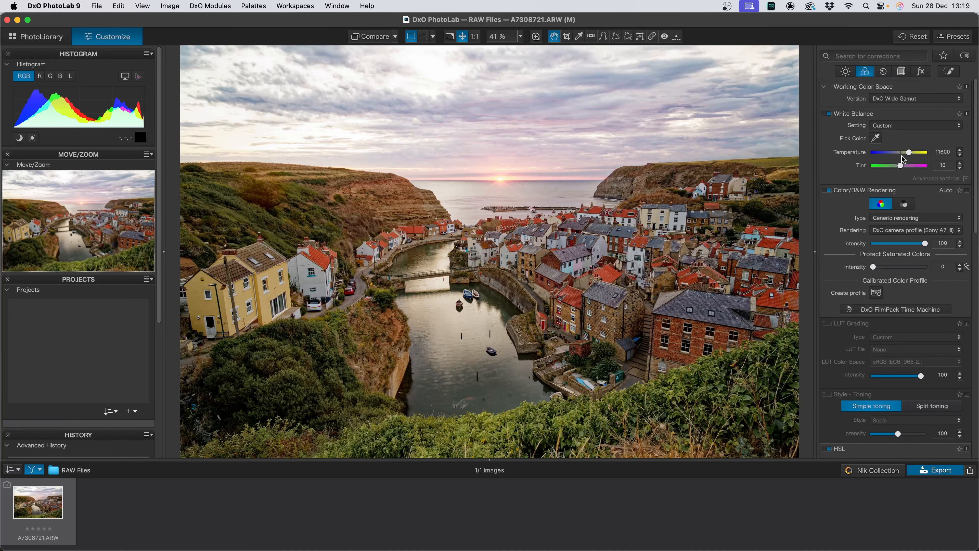
{"action": "left_click", "coordinate": [949, 72]}
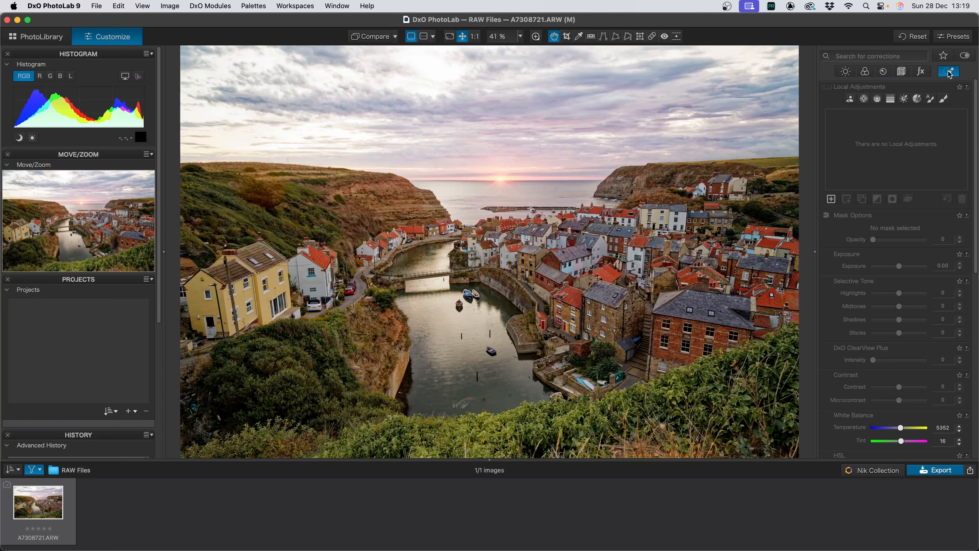
{"action": "left_click", "coordinate": [849, 98]}
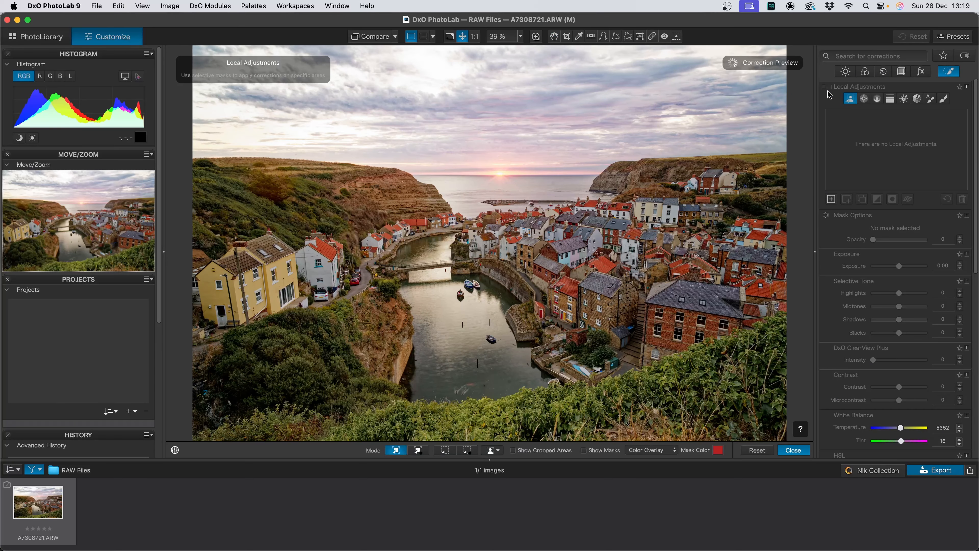
{"action": "left_click", "coordinate": [496, 450]}
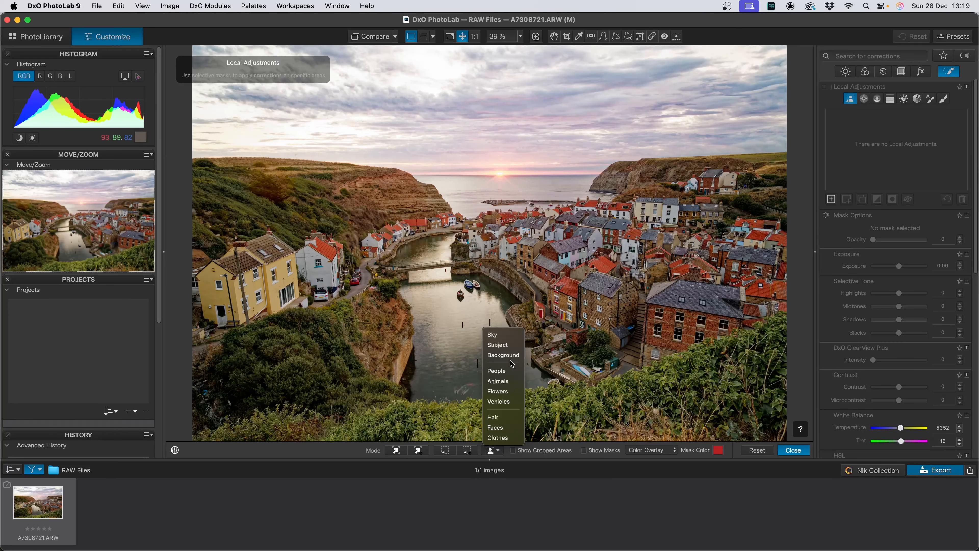
{"action": "left_click", "coordinate": [507, 336]}
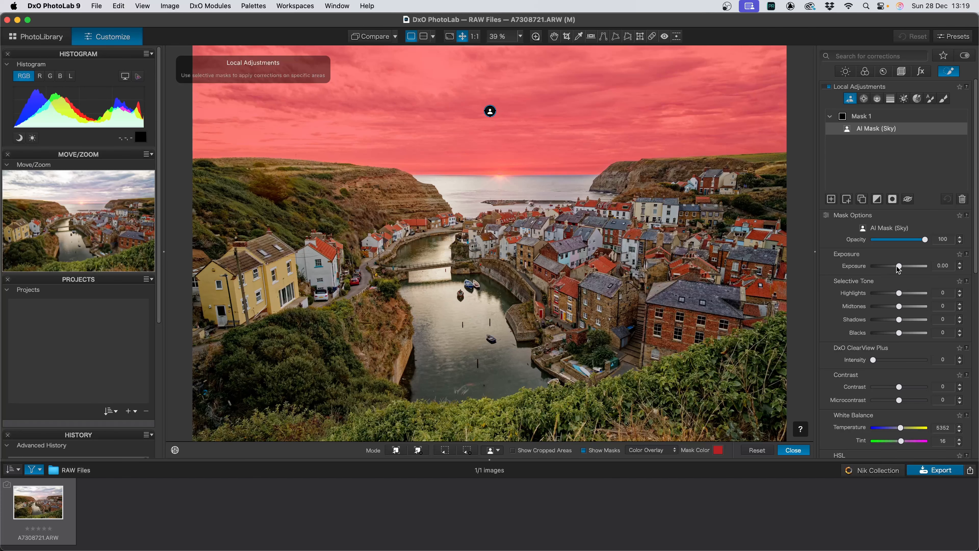
Set the sky mask's exposure to -0.76 and highlights to -30, and adjust its red, orange and purple HSL channels.
{"action": "left_click_drag", "start_coordinate": [899, 269], "coordinate": [889, 296]}
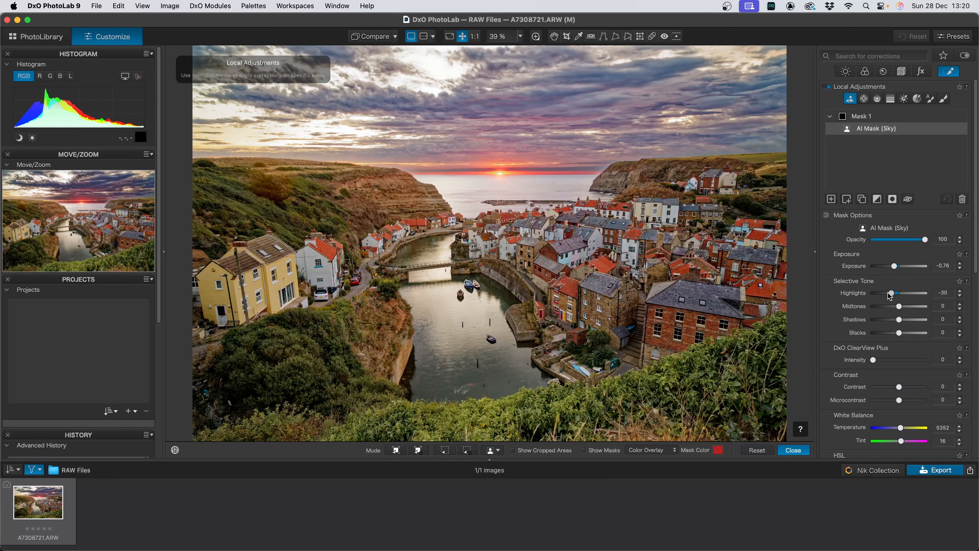
{"action": "scroll", "coordinate": [890, 300], "scroll_direction": "down", "scroll_amount": 8}
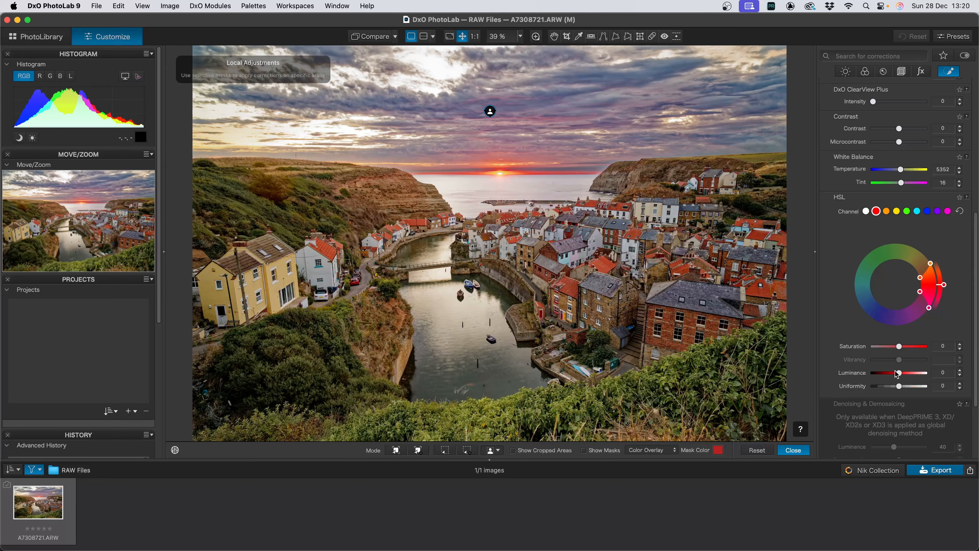
{"action": "left_click_drag", "start_coordinate": [900, 347], "coordinate": [903, 349]}
{"action": "left_click", "coordinate": [887, 212]}
{"action": "left_click", "coordinate": [937, 211]}
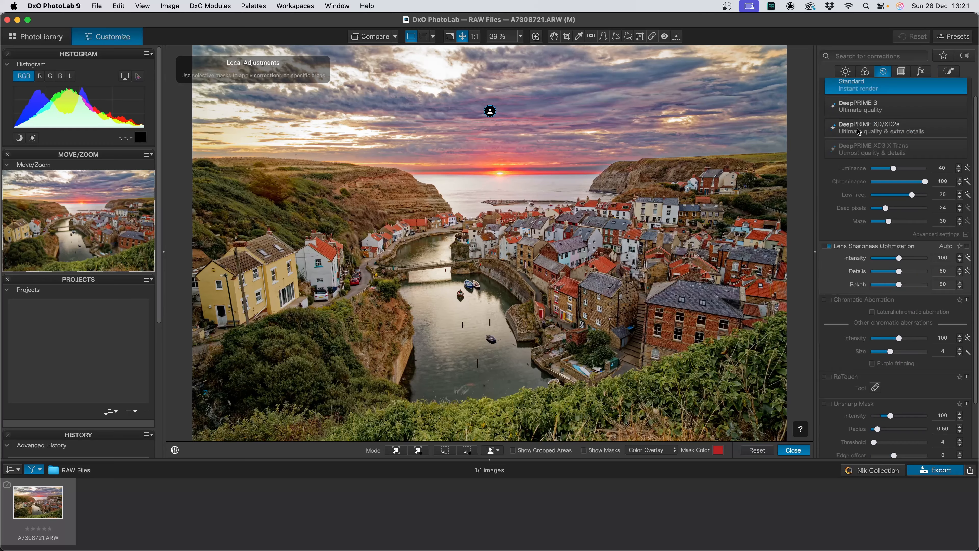
Enable ReTouch in Repair mode and paint out the white swirl on the harbour water near the foreground bushes.
{"action": "scroll", "coordinate": [857, 130], "scroll_direction": "down", "scroll_amount": 3}
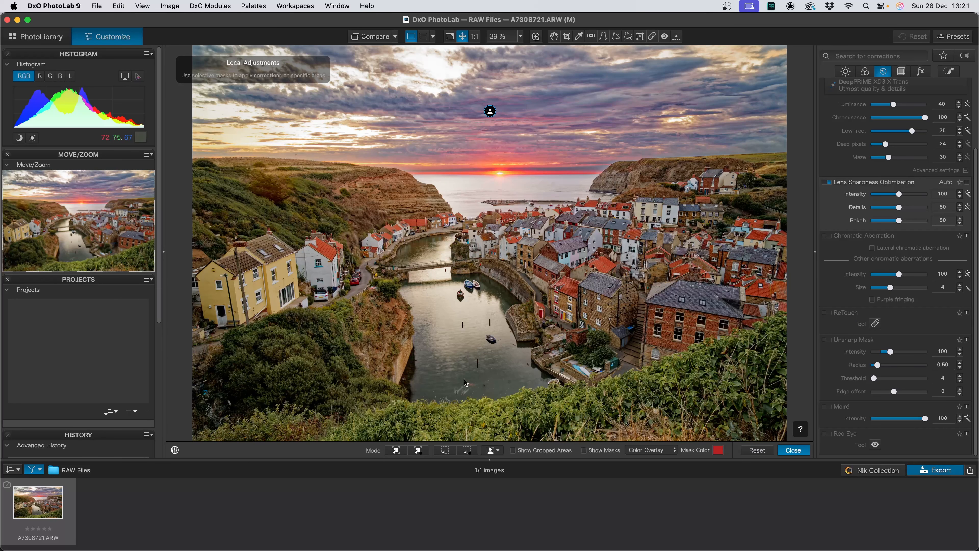
{"action": "scroll", "coordinate": [464, 382], "scroll_direction": "up", "scroll_amount": 5}
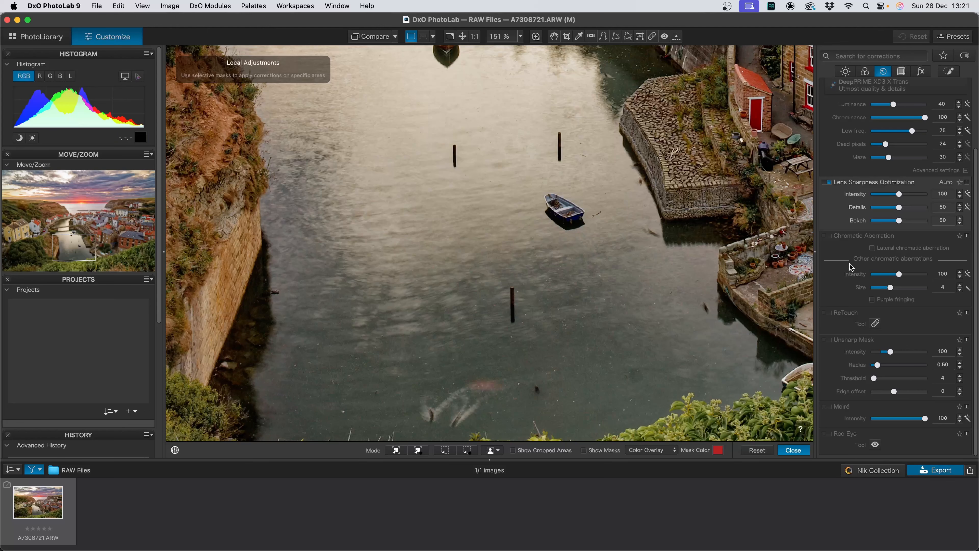
{"action": "left_click", "coordinate": [827, 312]}
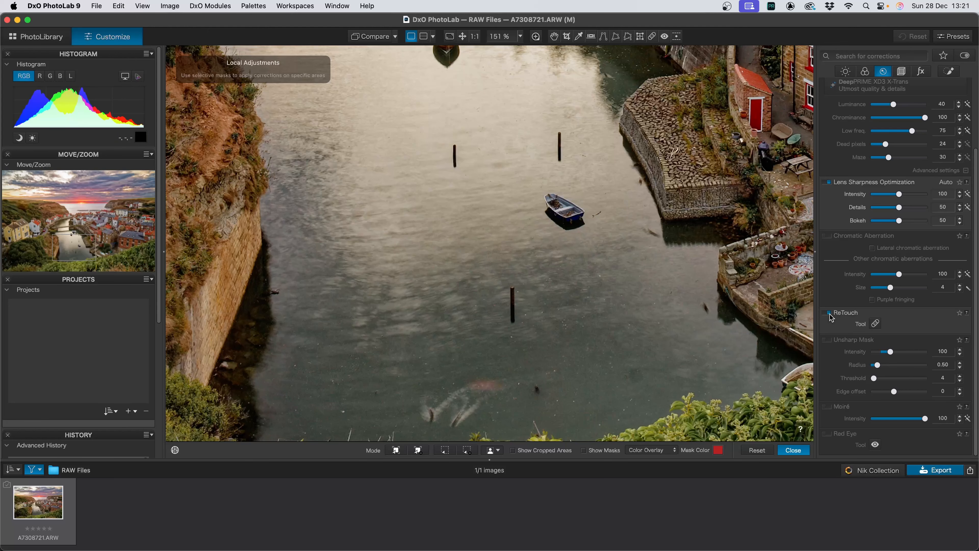
{"action": "left_click", "coordinate": [875, 325]}
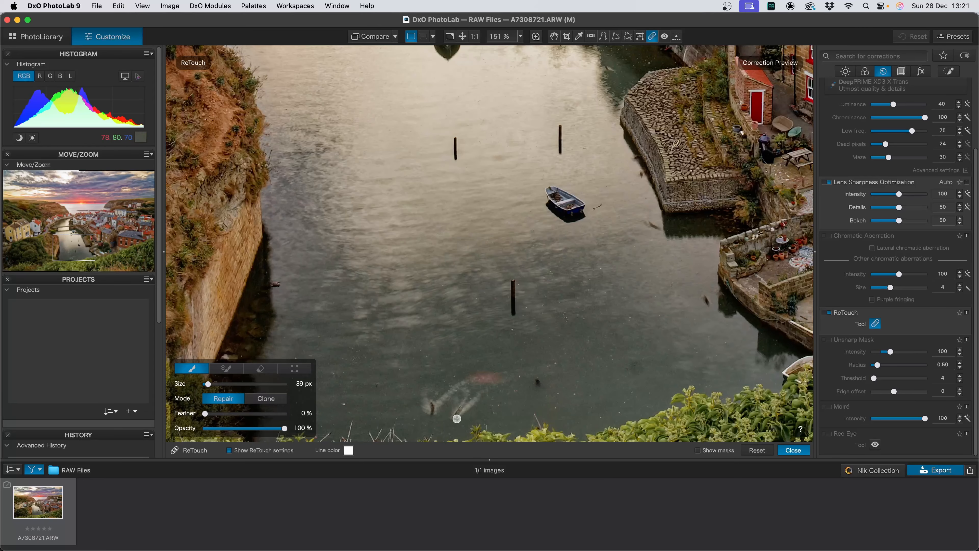
{"action": "mouse_move", "coordinate": [457, 418]}
{"action": "left_mouse_down"}
{"action": "mouse_move", "coordinate": [487, 385]}
{"action": "mouse_move", "coordinate": [551, 368]}
{"action": "mouse_move", "coordinate": [460, 385]}
{"action": "mouse_move", "coordinate": [429, 411]}
{"action": "mouse_move", "coordinate": [422, 388]}
{"action": "mouse_move", "coordinate": [428, 406]}
{"action": "mouse_move", "coordinate": [451, 388]}
{"action": "mouse_move", "coordinate": [472, 390]}
{"action": "mouse_move", "coordinate": [455, 403]}
{"action": "left_mouse_up"}
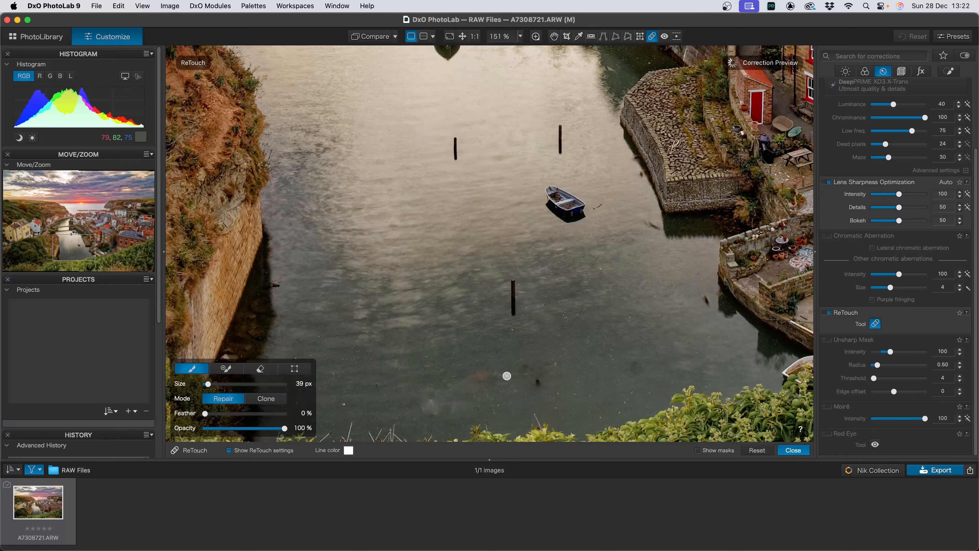
Repair the small debris spots scattered across the harbour water and along its walls.
{"action": "left_click", "coordinate": [463, 381]}
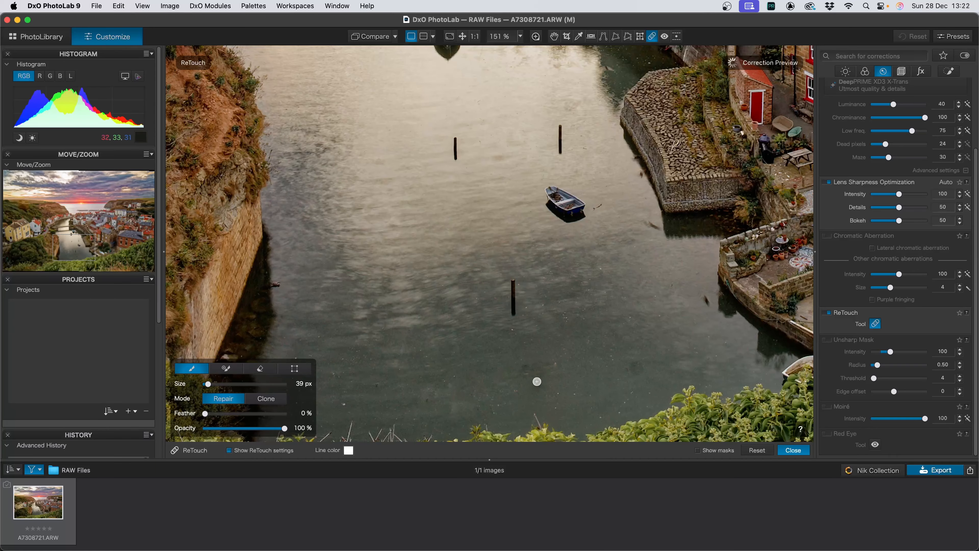
{"action": "left_click", "coordinate": [652, 225]}
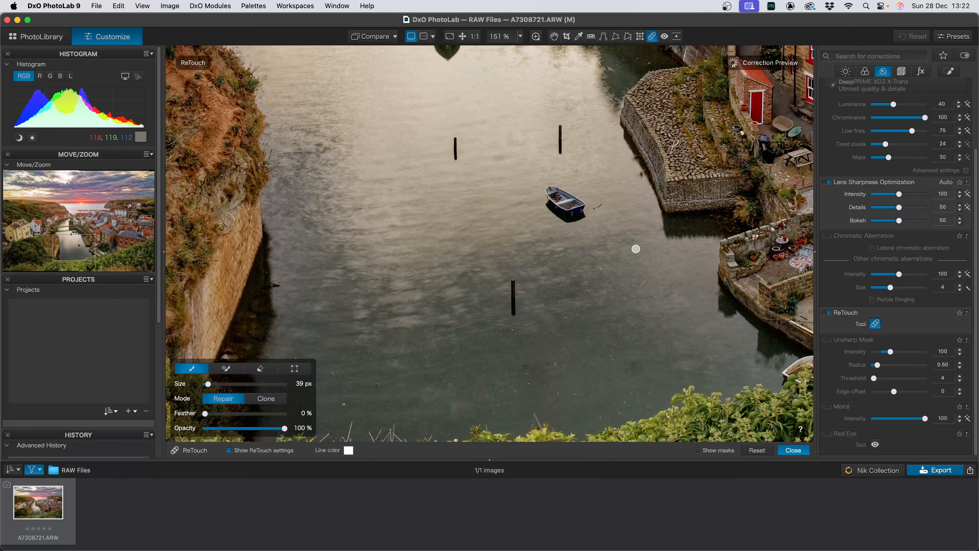
{"action": "left_click", "coordinate": [278, 285]}
{"action": "left_click", "coordinate": [638, 372]}
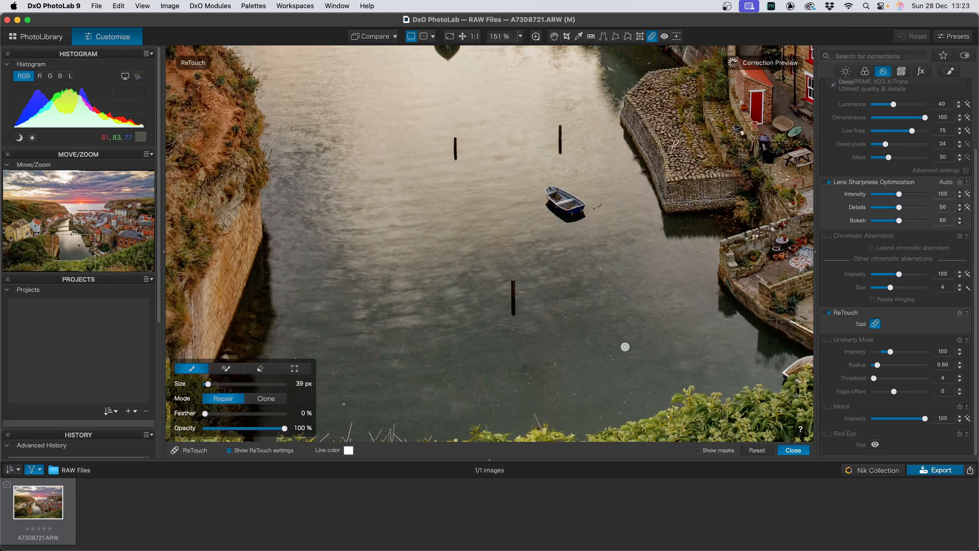
Repair the remaining marks on the water near the bushes, below the footbridge and out at sea, and finish retouching.
{"action": "scroll", "coordinate": [538, 346], "scroll_direction": "down", "scroll_amount": 5}
{"action": "scroll", "coordinate": [538, 346], "scroll_direction": "up", "scroll_amount": 6}
{"action": "left_click_drag", "start_coordinate": [500, 288], "coordinate": [500, 300]}
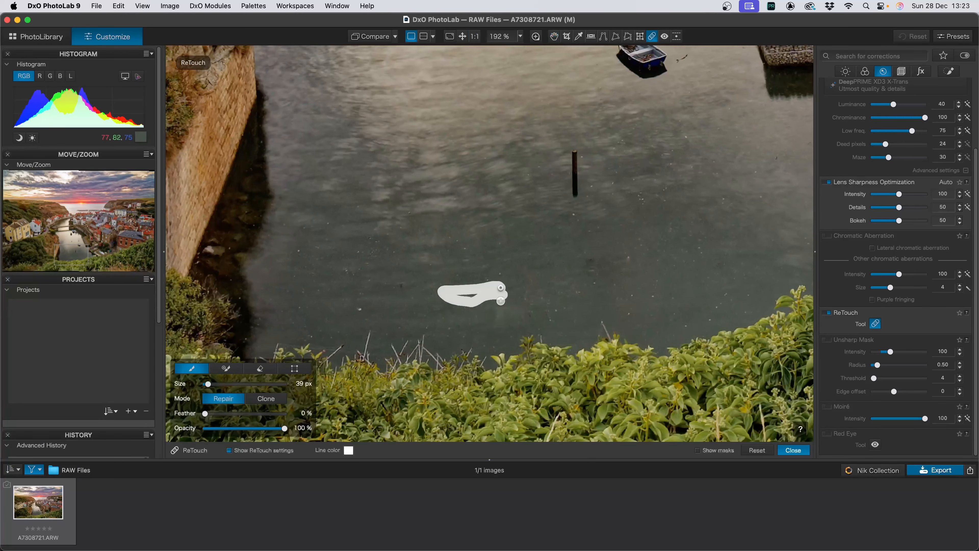
{"action": "scroll", "coordinate": [550, 236], "scroll_direction": "down", "scroll_amount": 4}
{"action": "scroll", "coordinate": [499, 260], "scroll_direction": "up", "scroll_amount": 6}
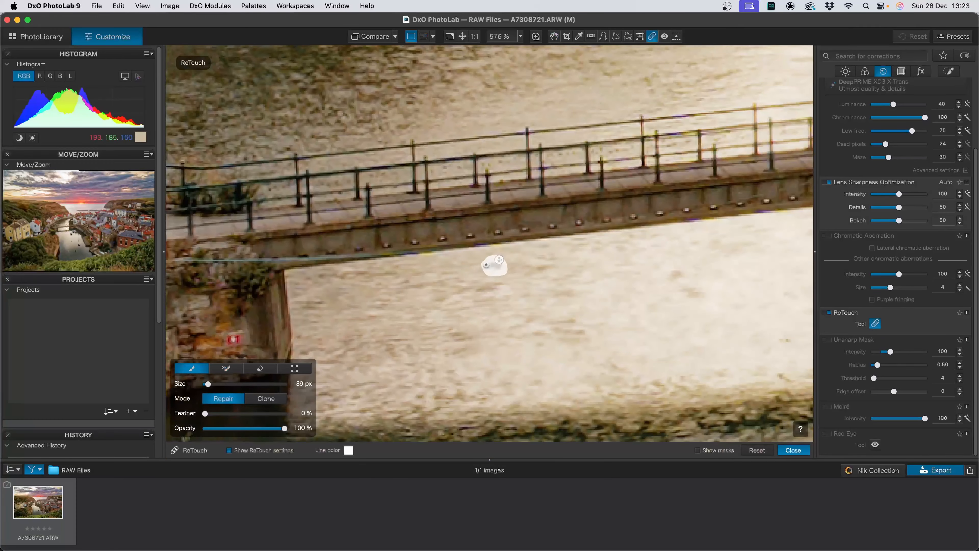
{"action": "scroll", "coordinate": [499, 259], "scroll_direction": "down", "scroll_amount": 4}
{"action": "scroll", "coordinate": [579, 131], "scroll_direction": "up", "scroll_amount": 5}
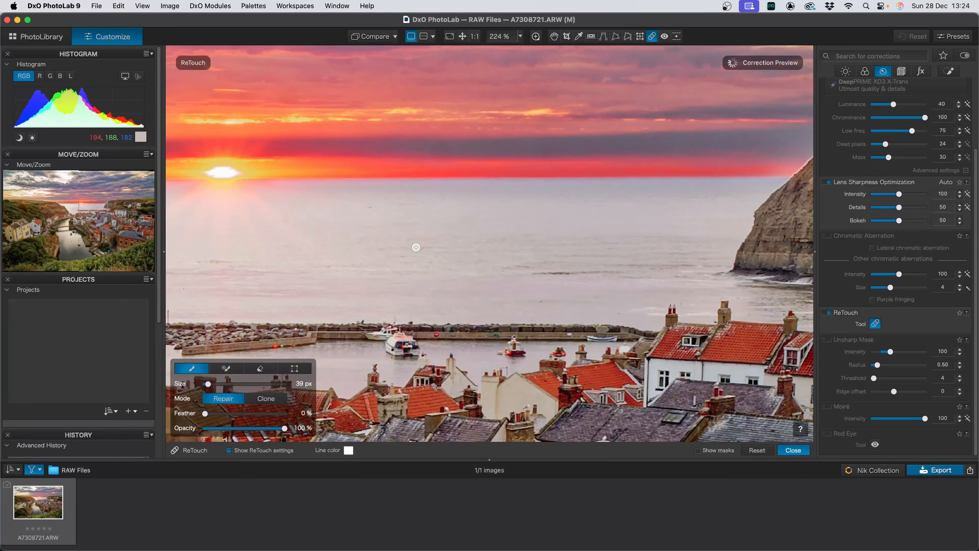
{"action": "left_click", "coordinate": [793, 450]}
Enable Denoising & Demosaicing with the DeepPRIME XD/XD2s method.
{"action": "scroll", "coordinate": [855, 125], "scroll_direction": "up", "scroll_amount": 4}
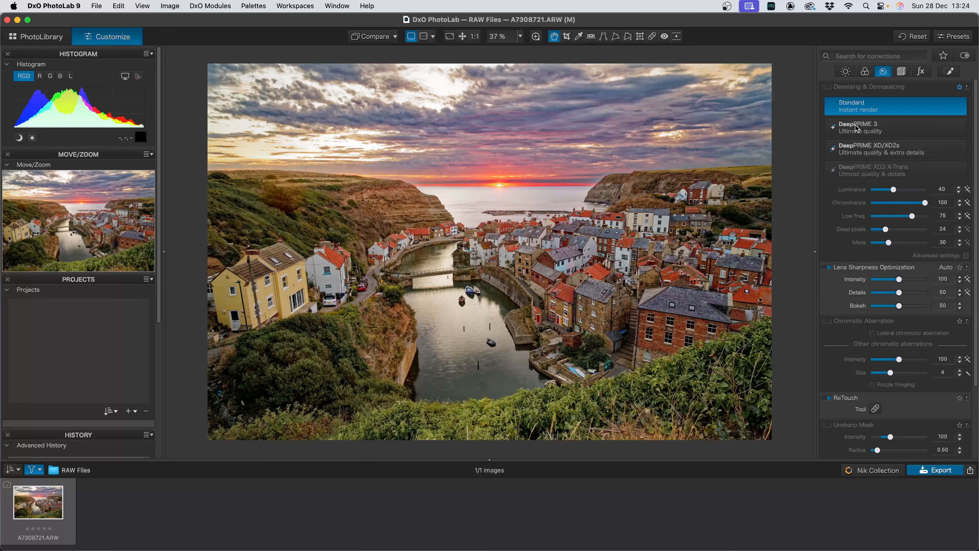
{"action": "left_click", "coordinate": [828, 87]}
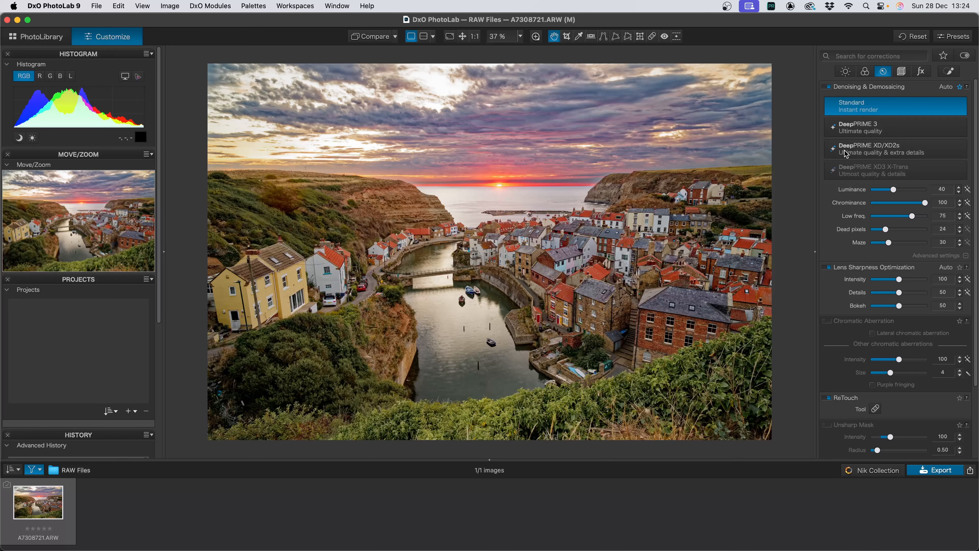
{"action": "left_click", "coordinate": [844, 151]}
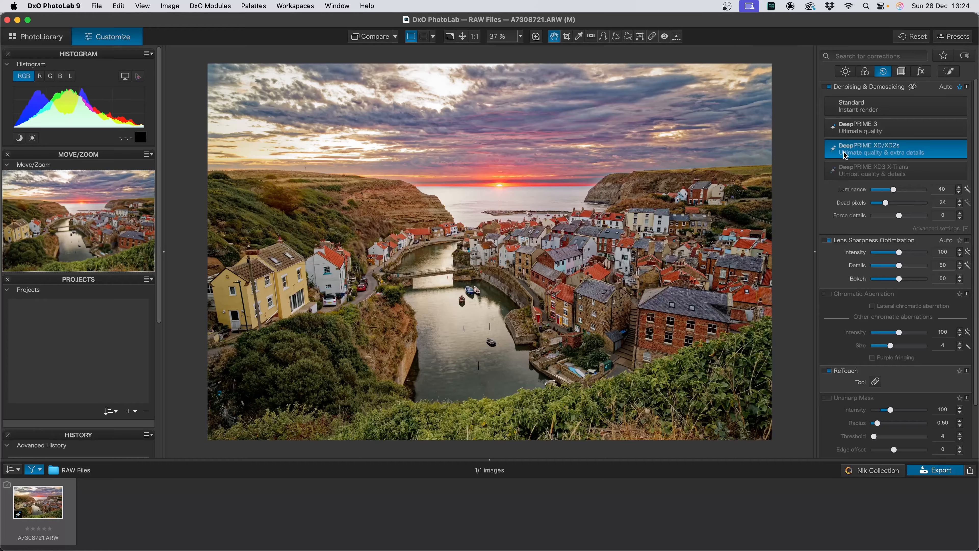
Inspect the white house at 400% in the Loupe, comparing it with Denoising & Demosaicing off and on.
{"action": "left_click", "coordinate": [536, 36]}
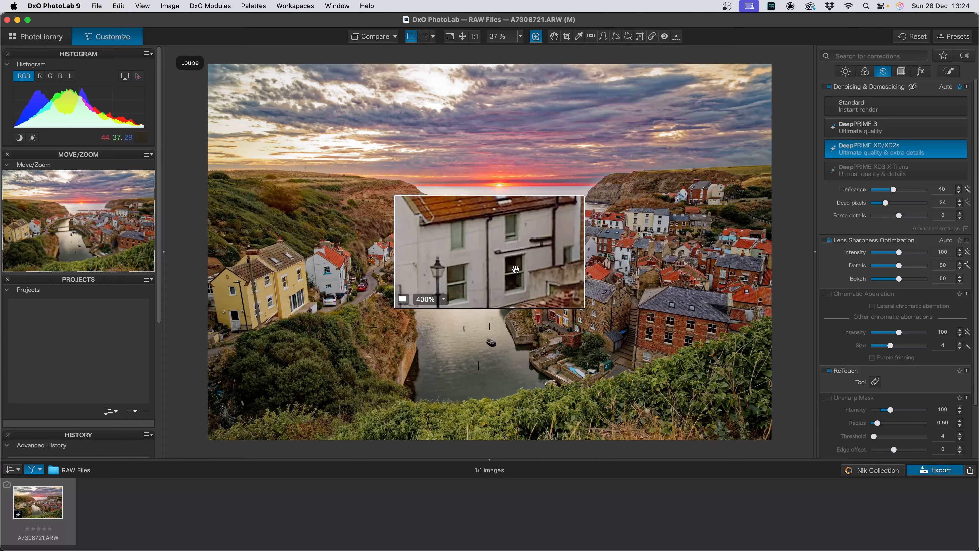
{"action": "left_click", "coordinate": [829, 87]}
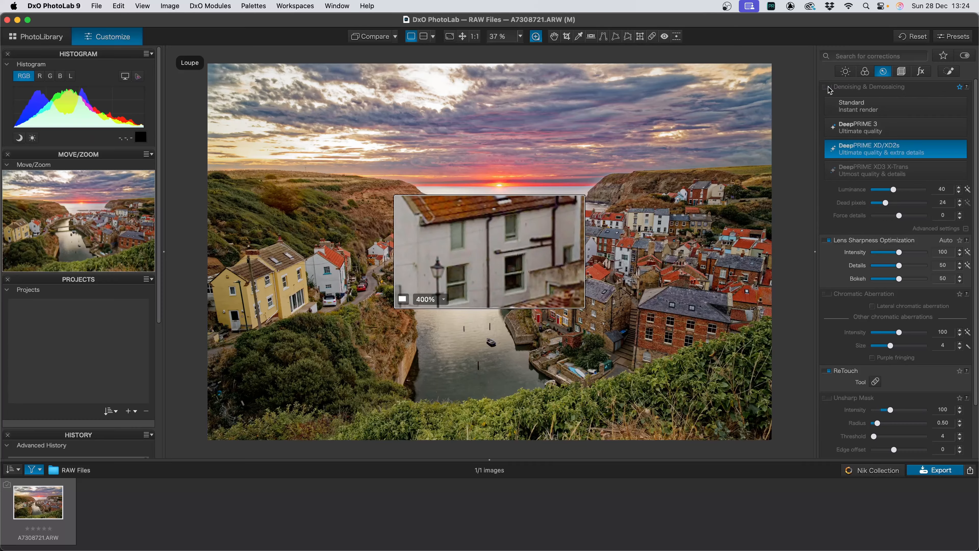
{"action": "left_click", "coordinate": [829, 87]}
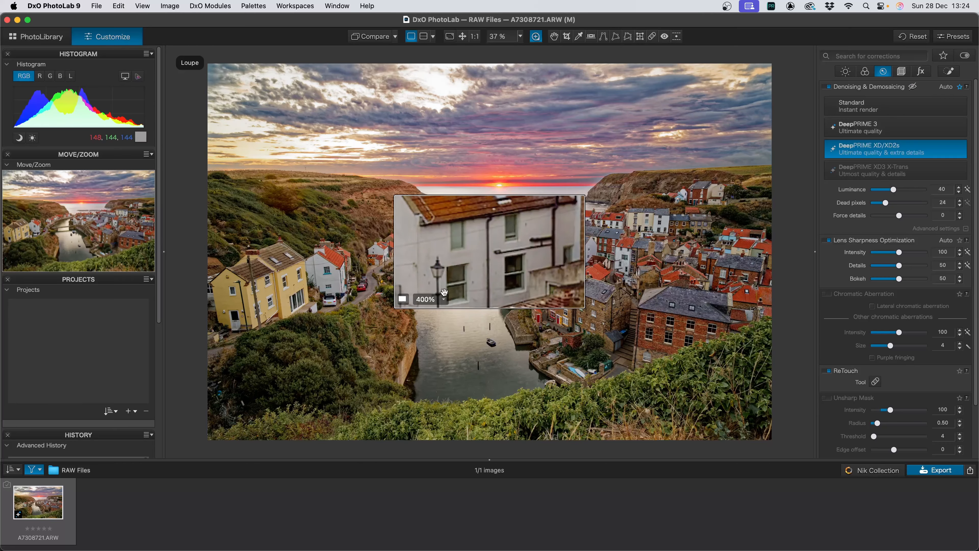
{"action": "left_click", "coordinate": [536, 36]}
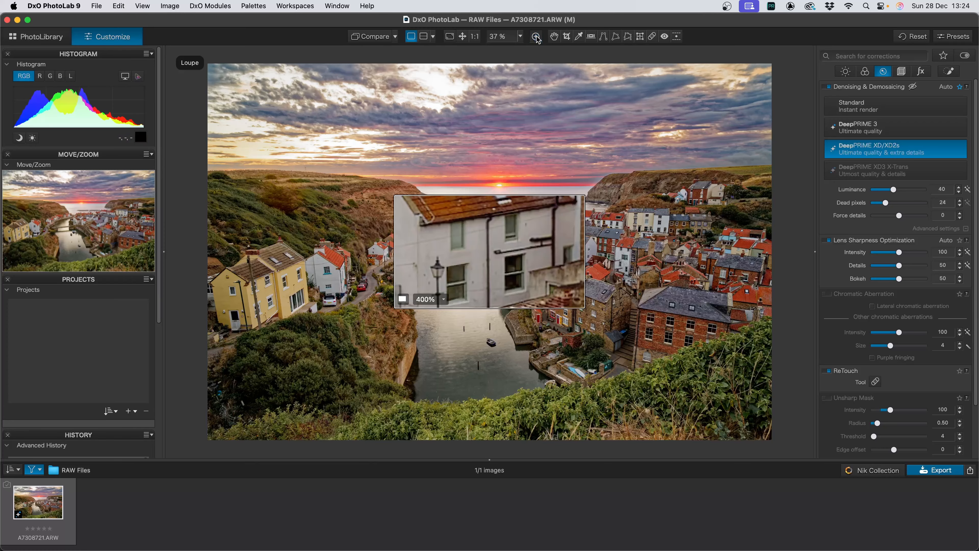
Shape the Tone Curve's blue channel with a shadow point at input 36, output 59 and a highlight point at input 212, output 192.
{"action": "left_click", "coordinate": [846, 73]}
{"action": "scroll", "coordinate": [859, 191], "scroll_direction": "down", "scroll_amount": 10}
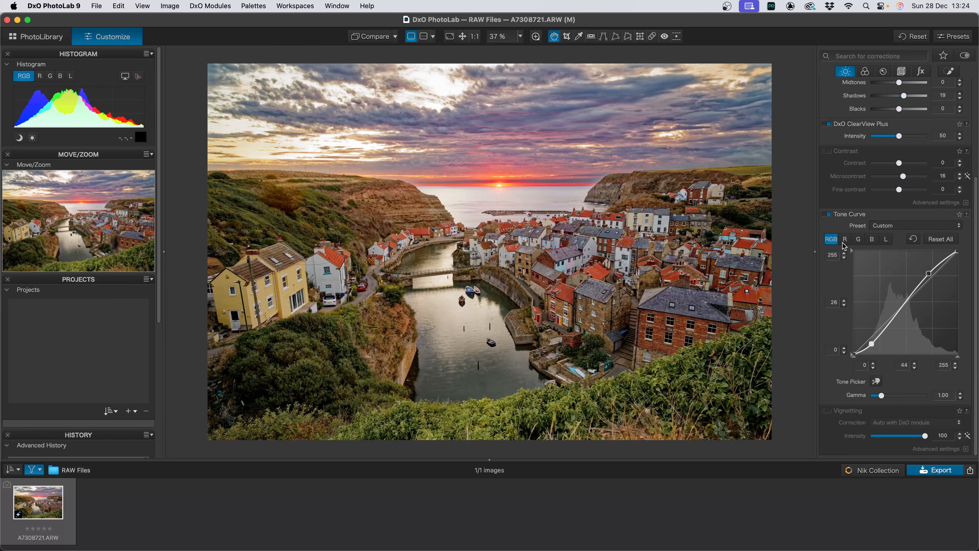
{"action": "left_click", "coordinate": [873, 241]}
{"action": "left_click_drag", "start_coordinate": [877, 343], "coordinate": [872, 332]}
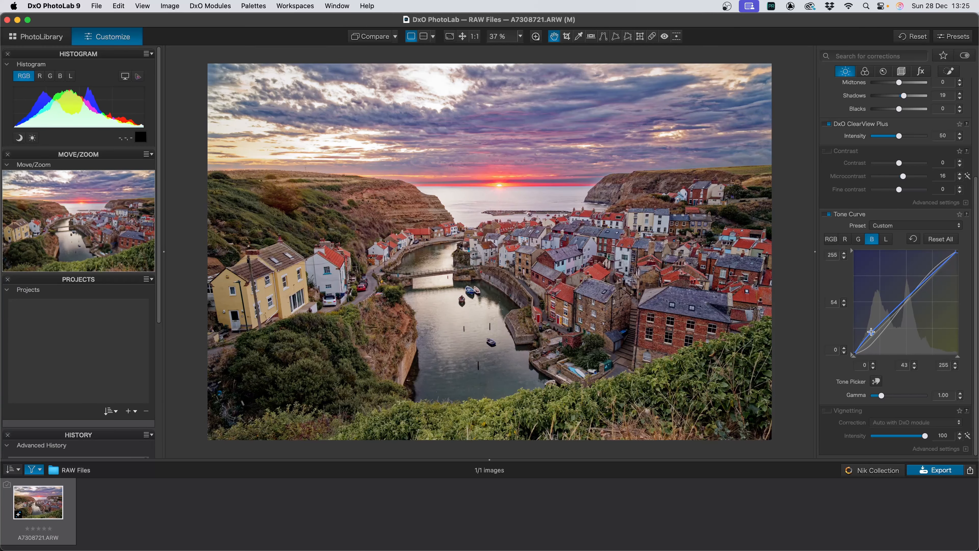
{"action": "left_click_drag", "start_coordinate": [935, 274], "coordinate": [937, 281]}
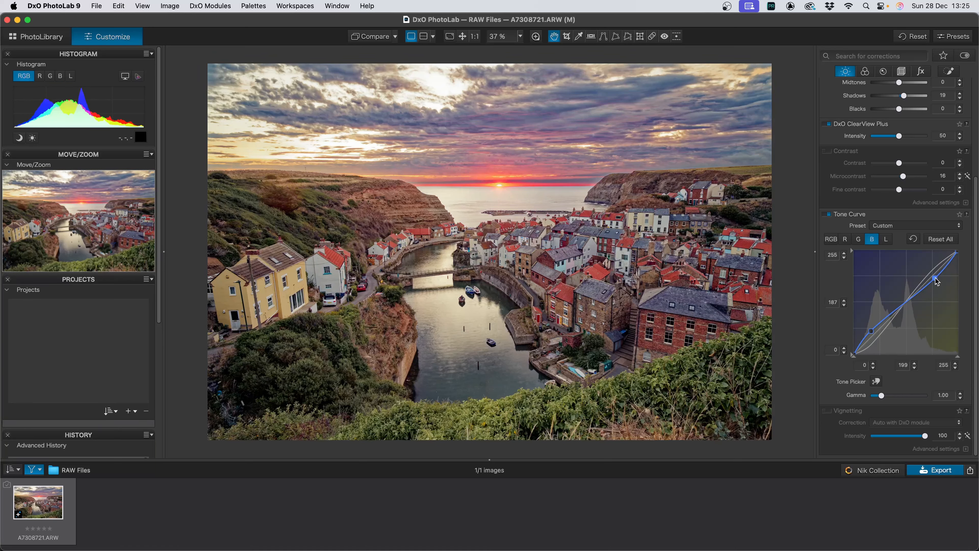
{"action": "left_click_drag", "start_coordinate": [871, 331], "coordinate": [870, 332]}
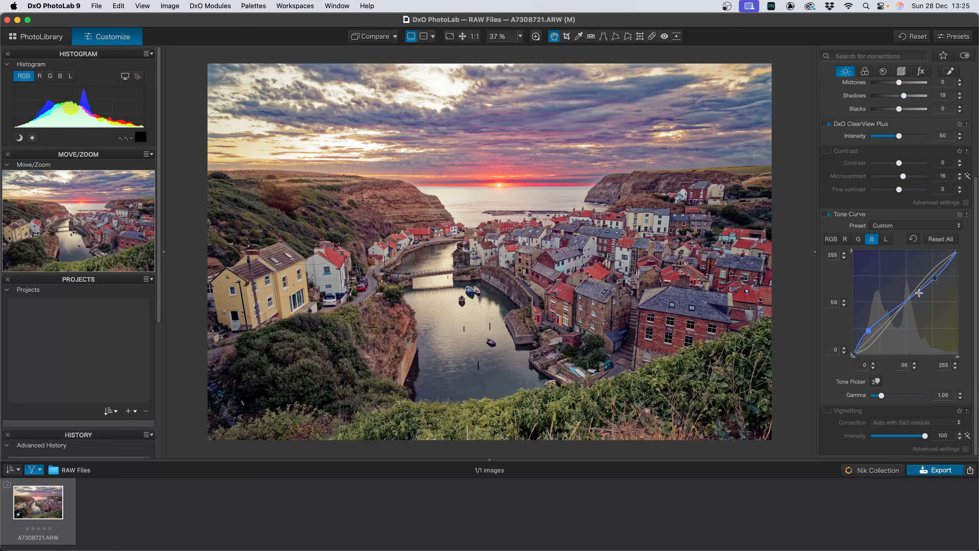
{"action": "left_click_drag", "start_coordinate": [936, 279], "coordinate": [942, 279]}
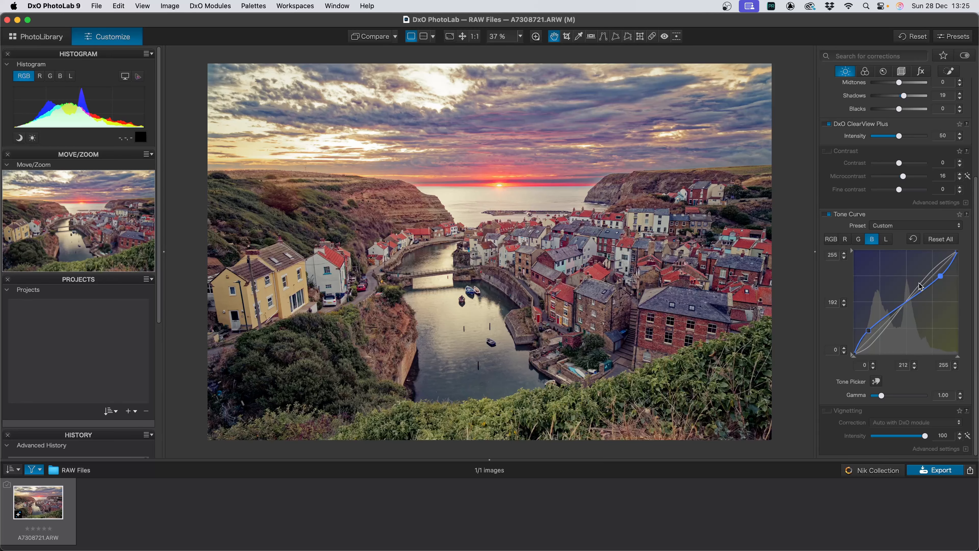
Set the Selective Tone shadows to 28, enable the Contrast correction and set Contrast to 12.
{"action": "scroll", "coordinate": [874, 306], "scroll_direction": "up", "scroll_amount": 5}
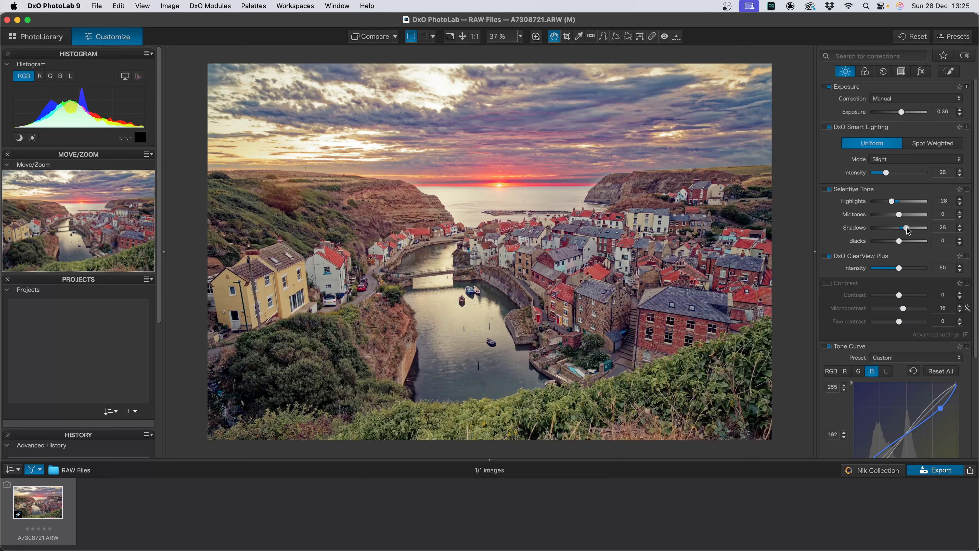
{"action": "left_click", "coordinate": [827, 283]}
{"action": "left_click_drag", "start_coordinate": [899, 295], "coordinate": [901, 295]}
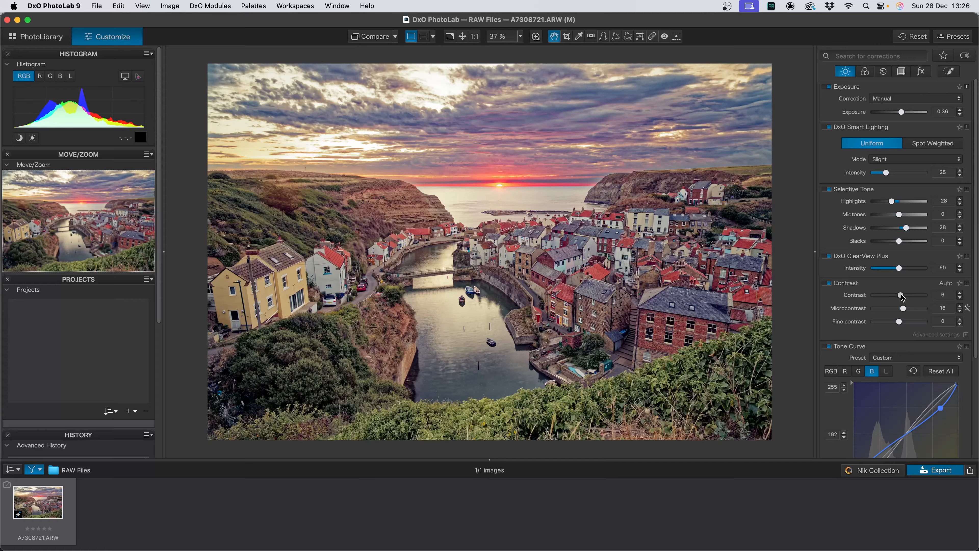
{"action": "left_click_drag", "start_coordinate": [902, 297], "coordinate": [903, 297]}
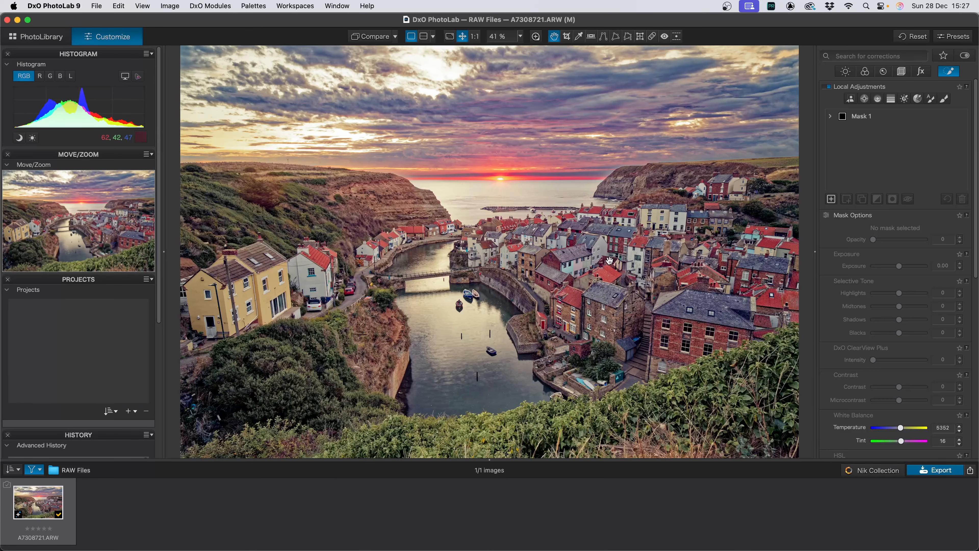
Add a second local adjustment mask and use AI Mask to select the harbour water.
{"action": "left_click", "coordinate": [831, 199]}
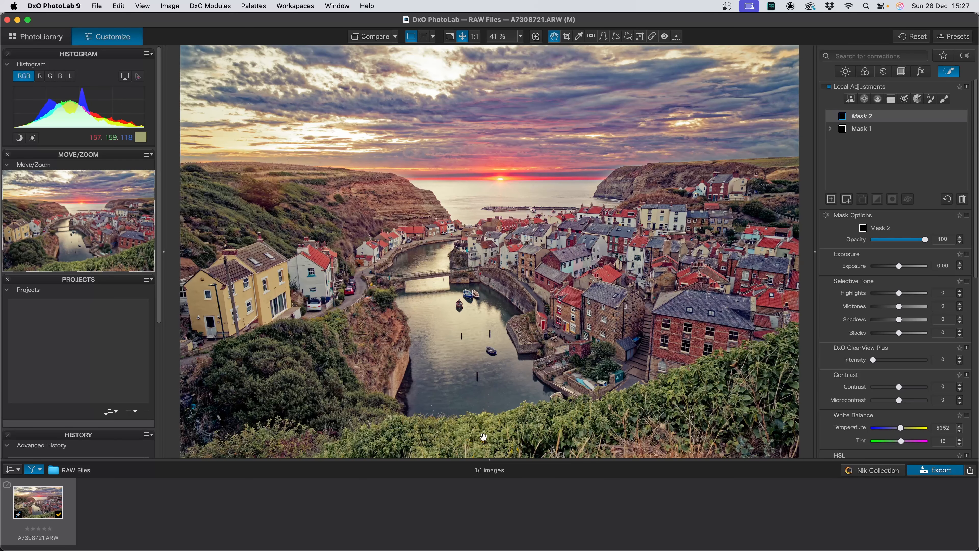
{"action": "left_click", "coordinate": [856, 120]}
{"action": "double_click", "coordinate": [857, 117]}
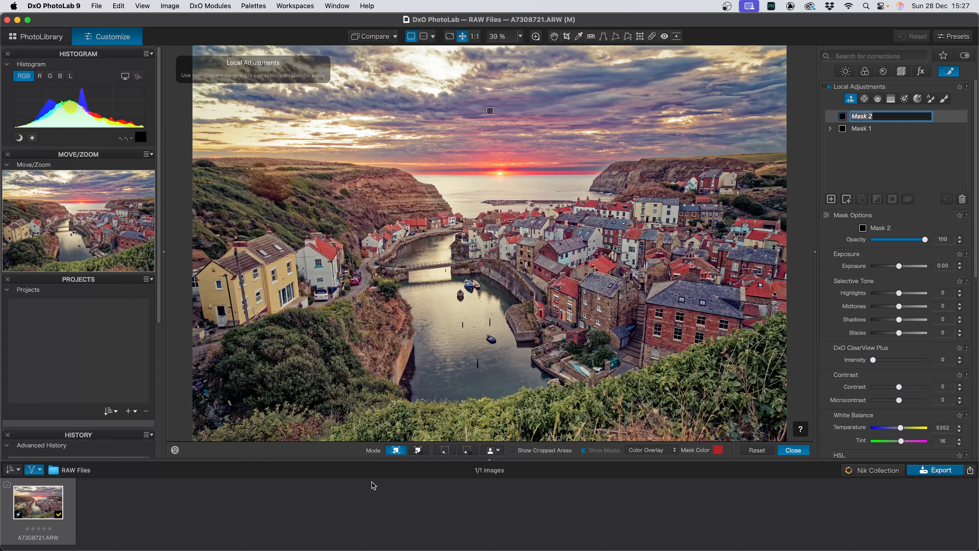
{"action": "left_click", "coordinate": [436, 365]}
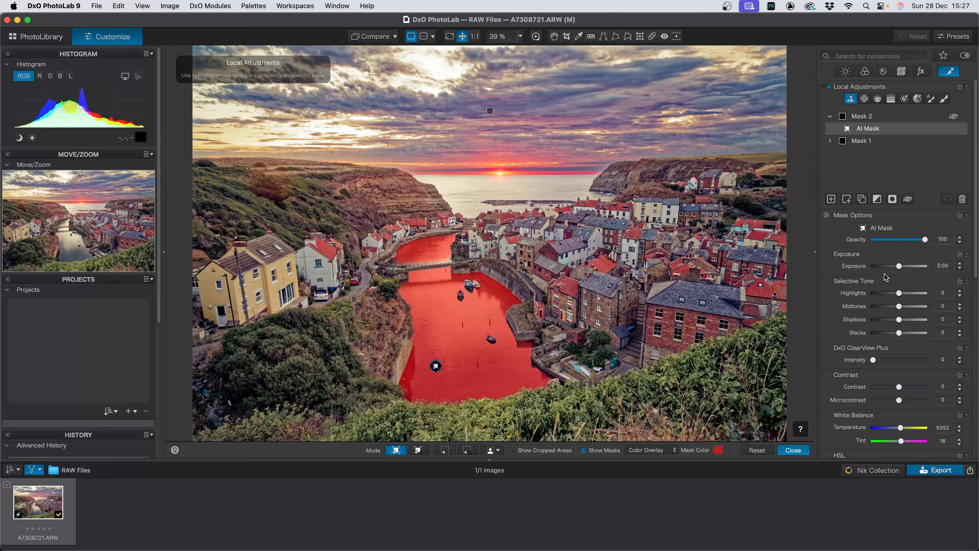
Darken the masked harbour water to an exposure of -0.52 and set its HSL blue channel saturation to 17.
{"action": "left_click_drag", "start_coordinate": [899, 267], "coordinate": [895, 267]}
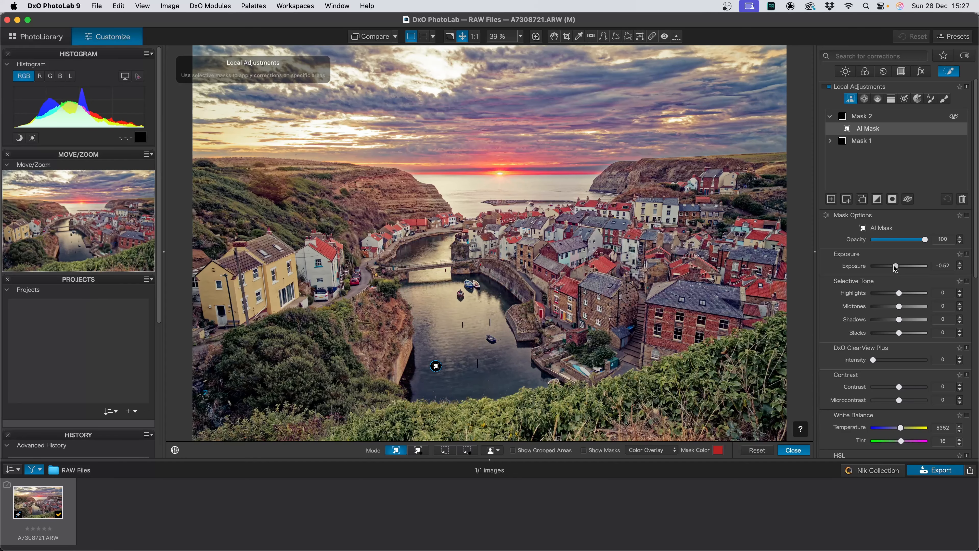
{"action": "scroll", "coordinate": [865, 366], "scroll_direction": "down", "scroll_amount": 2}
{"action": "scroll", "coordinate": [863, 363], "scroll_direction": "down", "scroll_amount": 10}
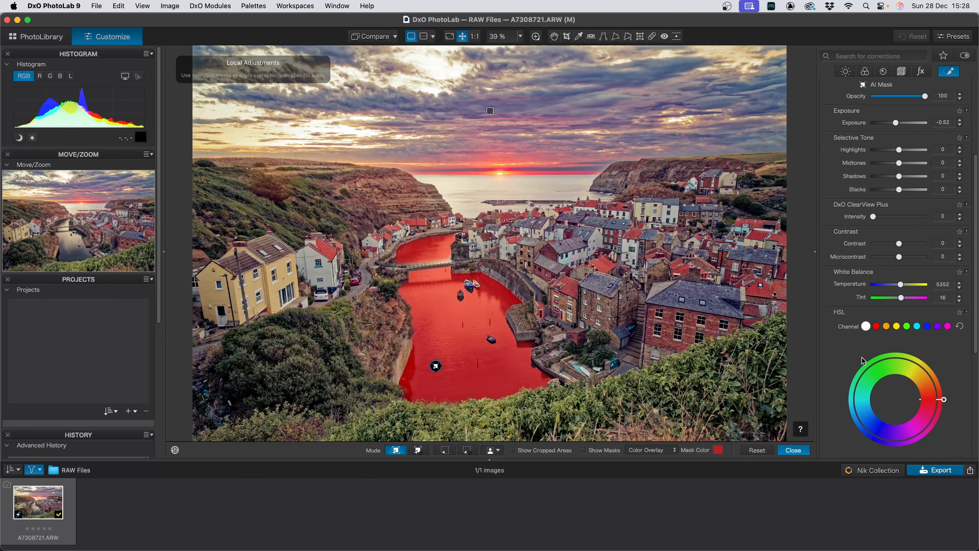
{"action": "left_click", "coordinate": [927, 283]}
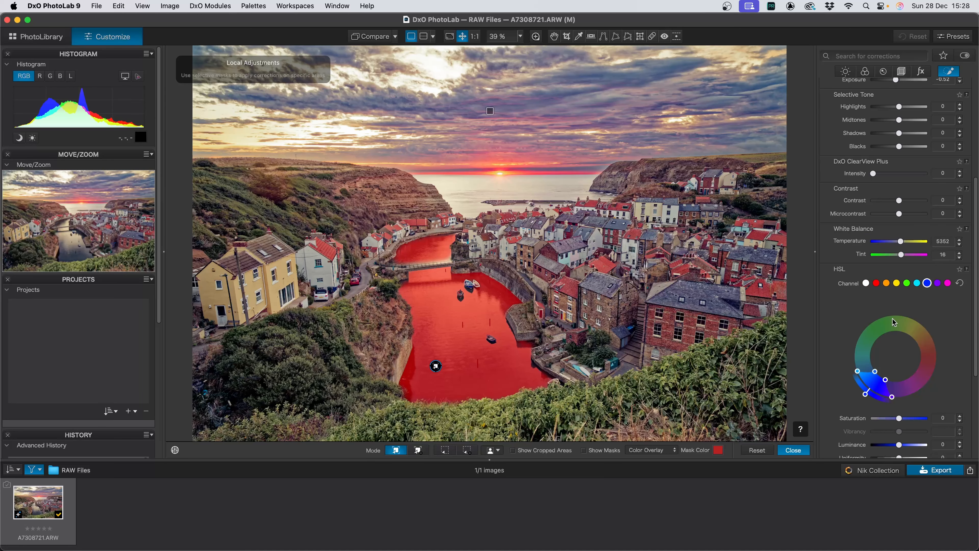
{"action": "scroll", "coordinate": [903, 393], "scroll_direction": "down", "scroll_amount": 2}
{"action": "left_click_drag", "start_coordinate": [901, 384], "coordinate": [902, 384]}
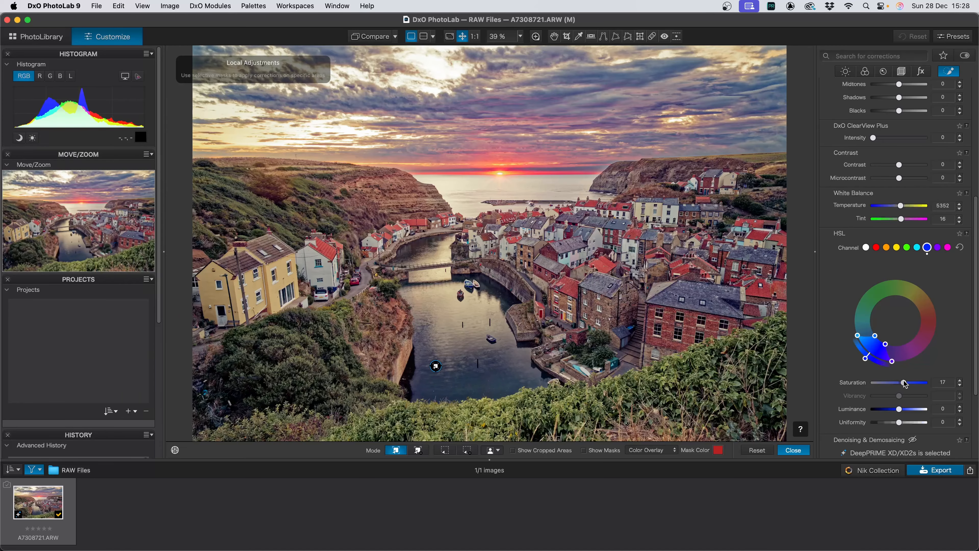
Readjust the shadow point on the global Tone Curve's blue channel to input 46, output 56.
{"action": "scroll", "coordinate": [887, 366], "scroll_direction": "up", "scroll_amount": 12}
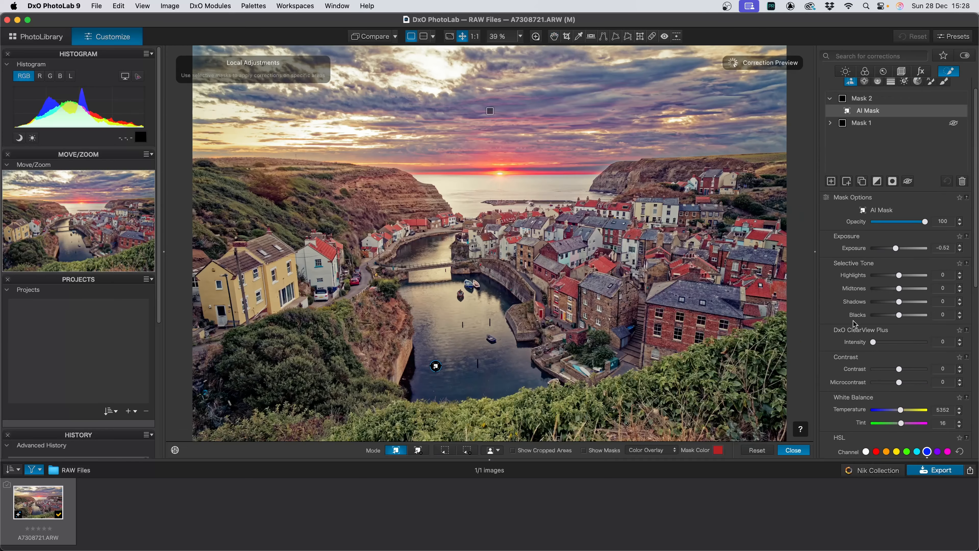
{"action": "left_click", "coordinate": [845, 71]}
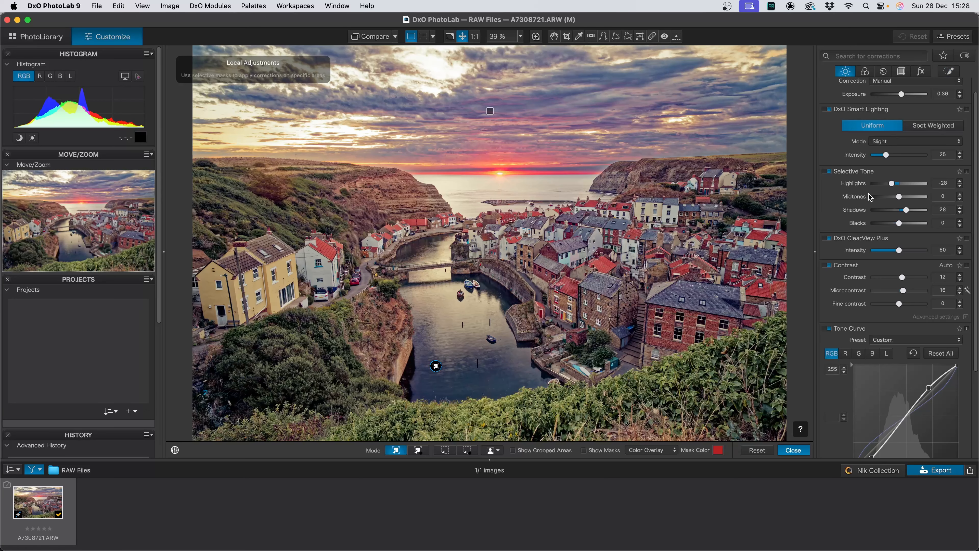
{"action": "scroll", "coordinate": [872, 283], "scroll_direction": "down", "scroll_amount": 4}
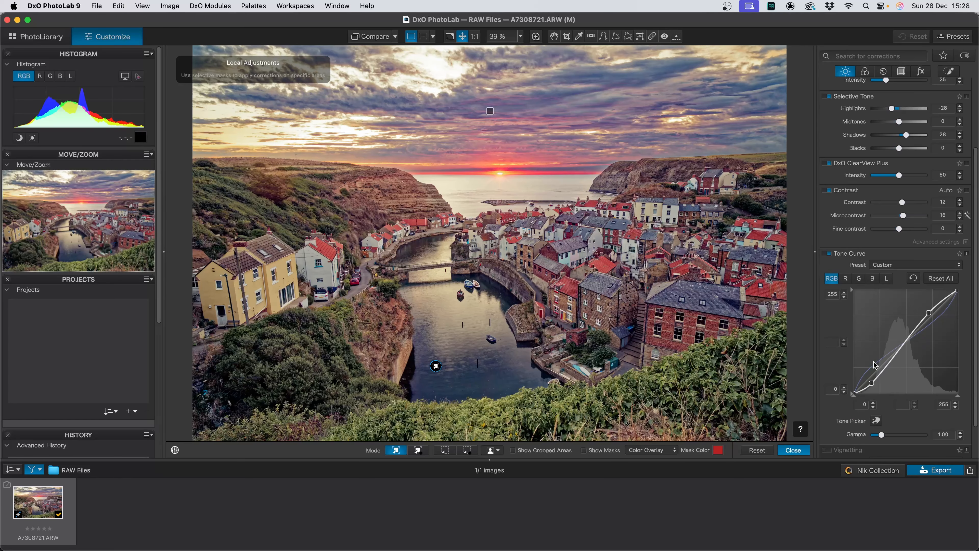
{"action": "left_click", "coordinate": [872, 278]}
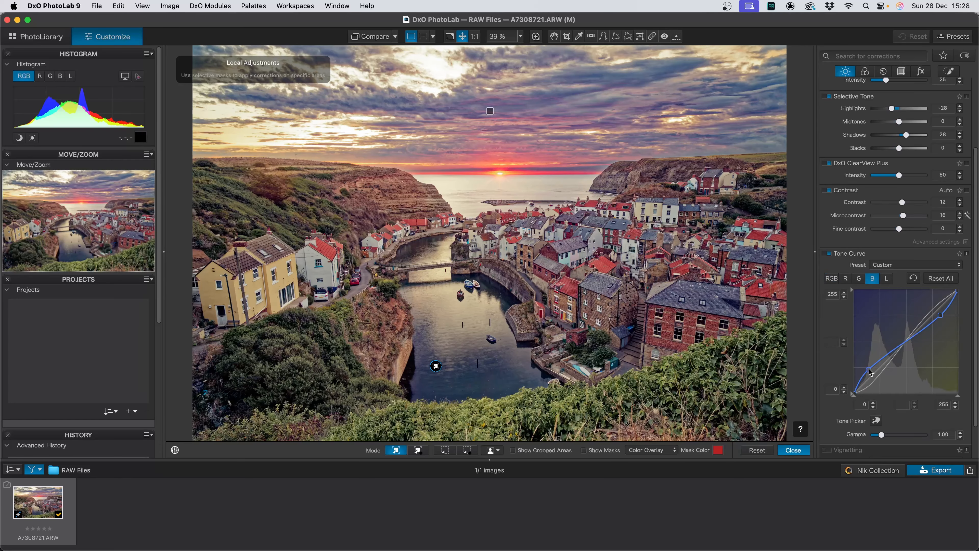
{"action": "left_click_drag", "start_coordinate": [871, 371], "coordinate": [873, 373]}
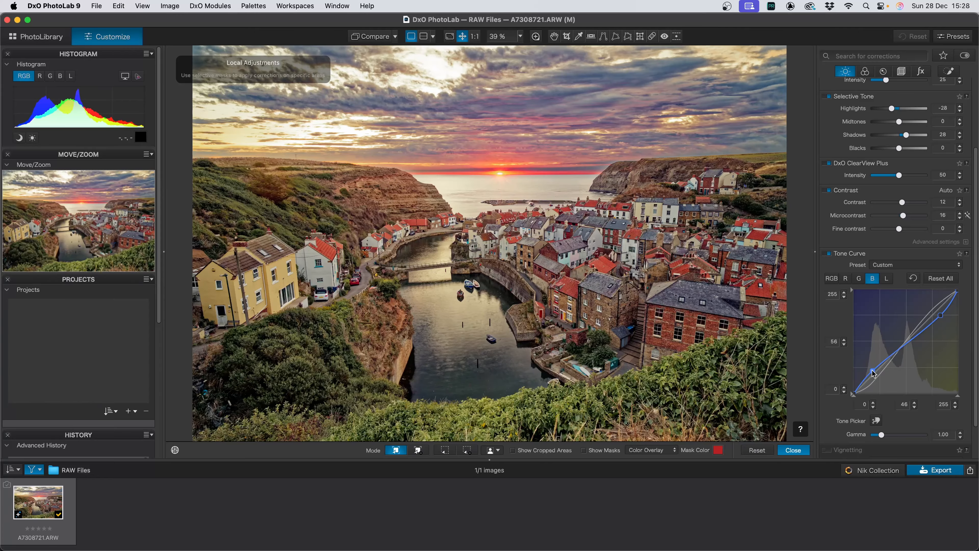
Move the shadow point of the RGB Tone Curve to input 50, output 25.
{"action": "left_click", "coordinate": [832, 279]}
{"action": "left_click_drag", "start_coordinate": [873, 386], "coordinate": [876, 387]}
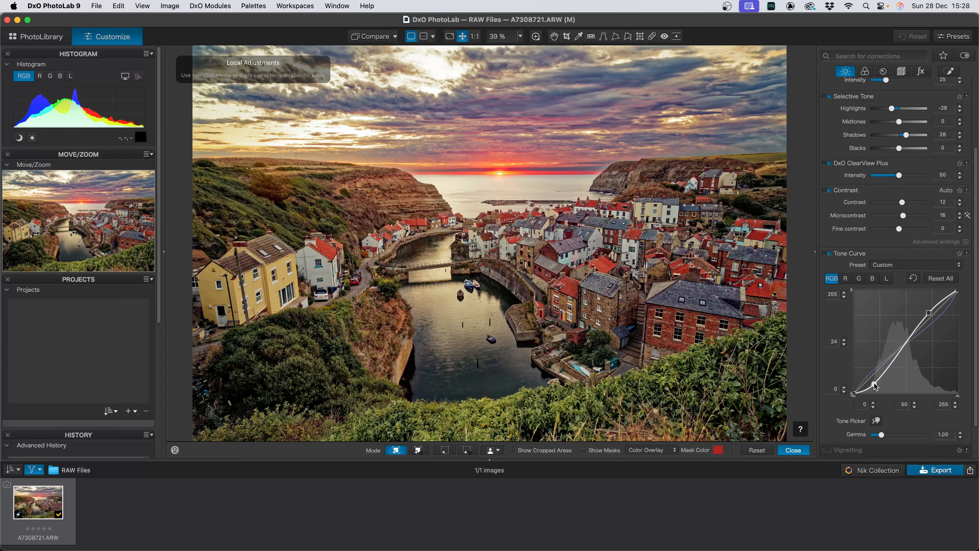
{"action": "left_click_drag", "start_coordinate": [874, 385], "coordinate": [874, 385]}
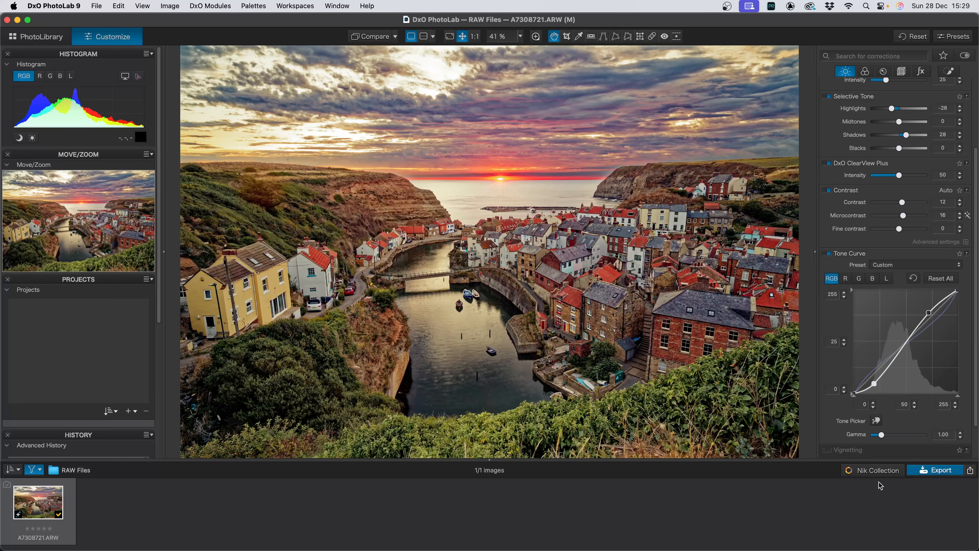
Export the photo with the YouTube 4K preset as a quality 100 JPEG, 3,840 px on the longest side.
{"action": "left_click", "coordinate": [924, 469]}
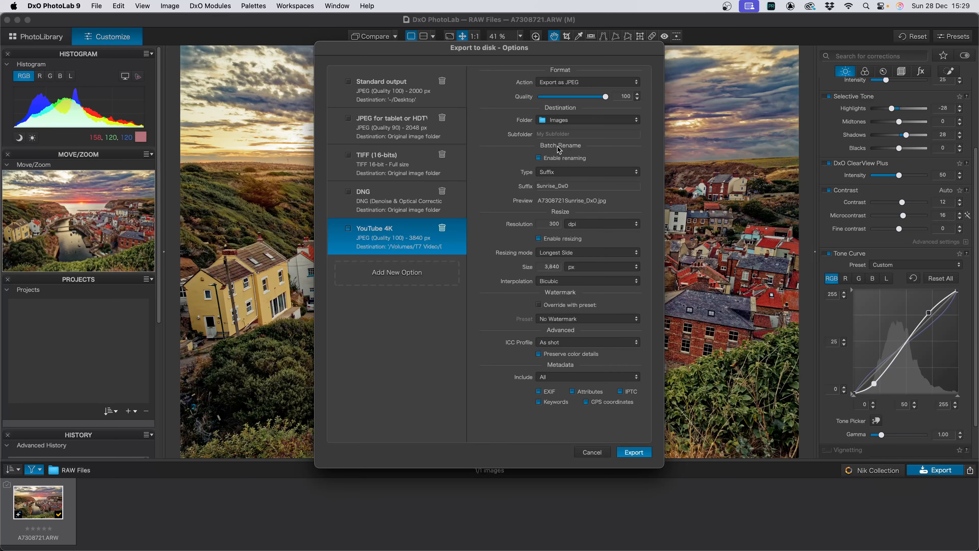
{"action": "left_click", "coordinate": [634, 452]}
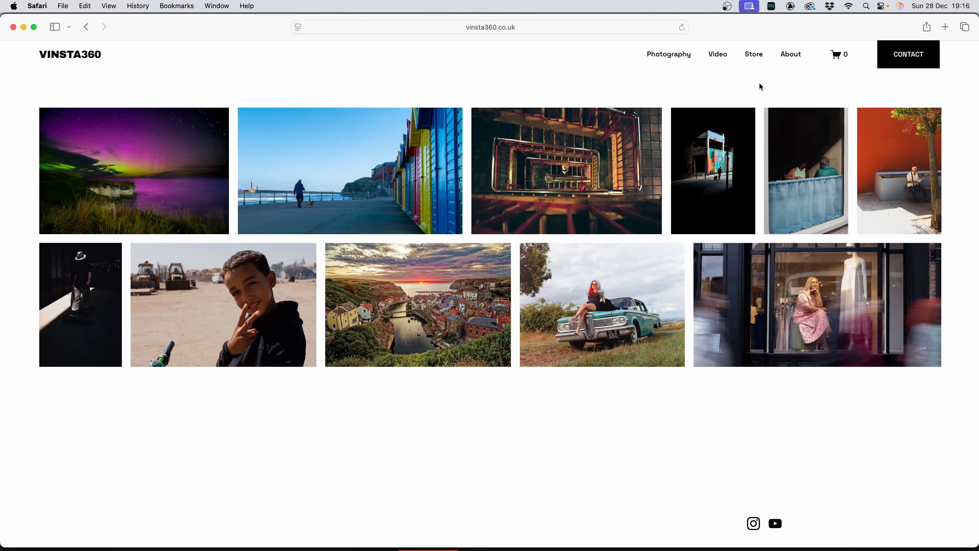
In Safari, open the Store page of the VINSTA360 website and look through the prints on offer.
{"action": "left_click", "coordinate": [759, 68]}
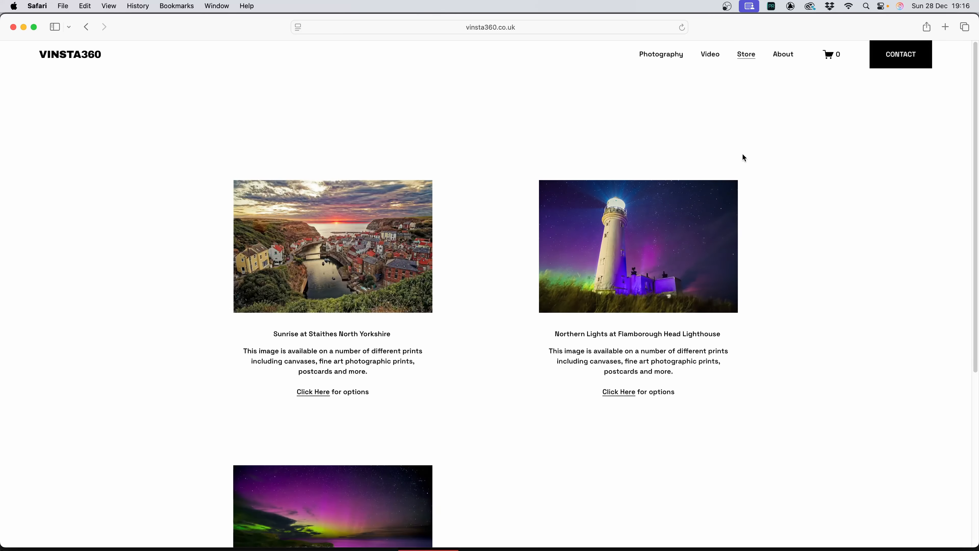
{"action": "scroll", "coordinate": [754, 172], "scroll_direction": "down", "scroll_amount": 5}
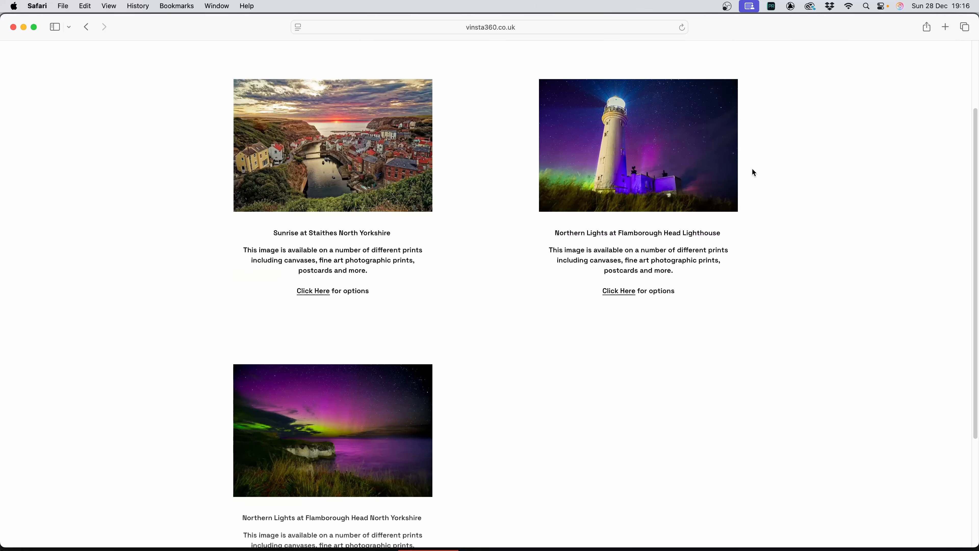